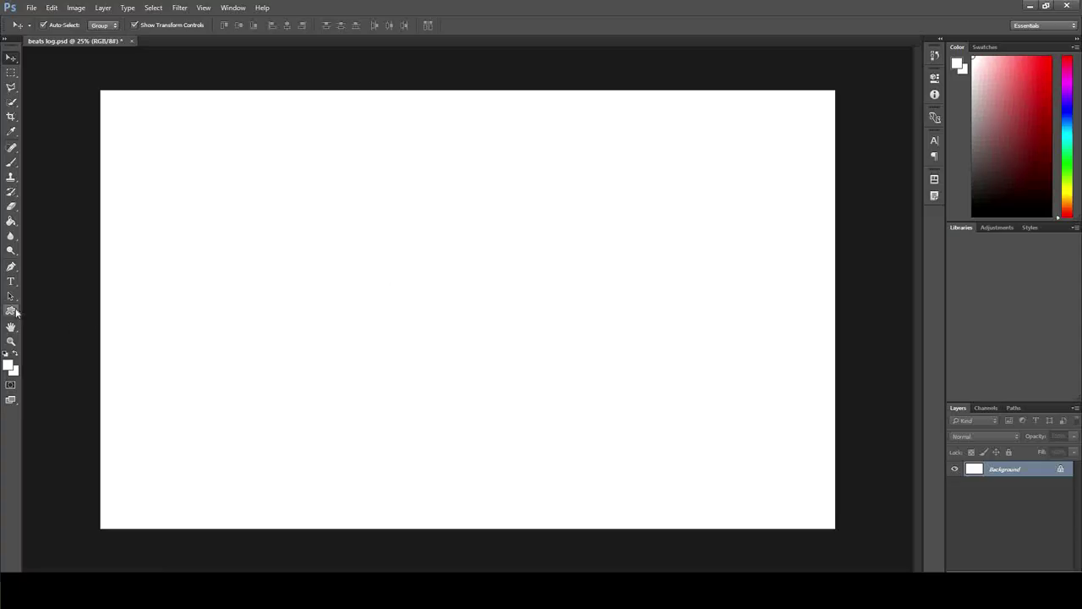
Draw a 384 × 384 px rounded-square custom shape near the canvas centre
{"action": "left_click", "coordinate": [11, 310]}
{"action": "left_click", "coordinate": [58, 361]}
{"action": "left_click", "coordinate": [440, 28]}
{"action": "left_click", "coordinate": [393, 86]}
{"action": "left_click_drag", "start_coordinate": [431, 254], "coordinate": [486, 308]}
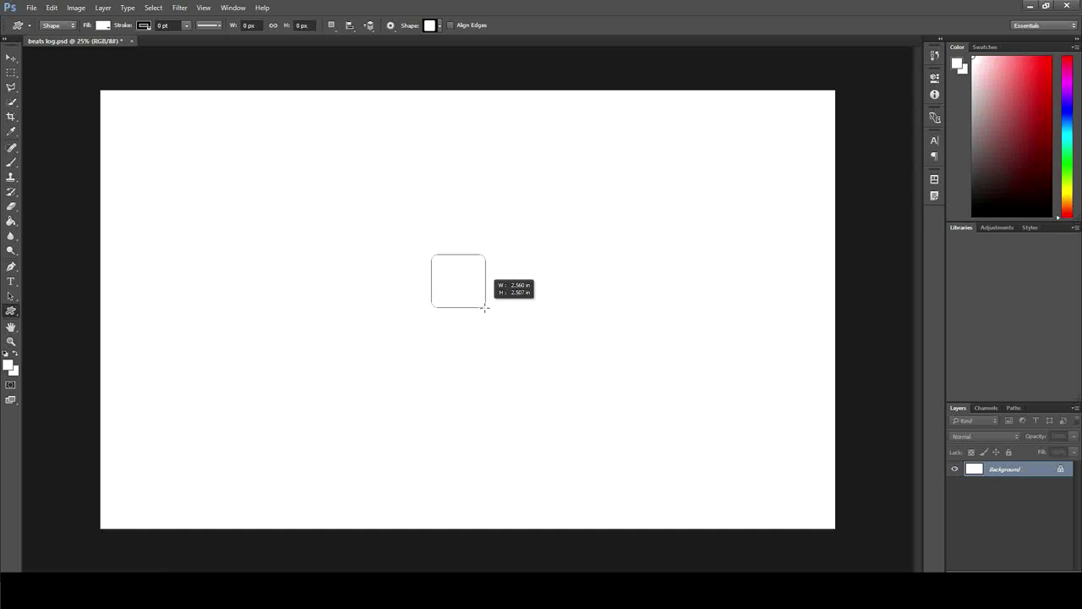
{"action": "left_click_drag", "start_coordinate": [485, 308], "coordinate": [484, 307]}
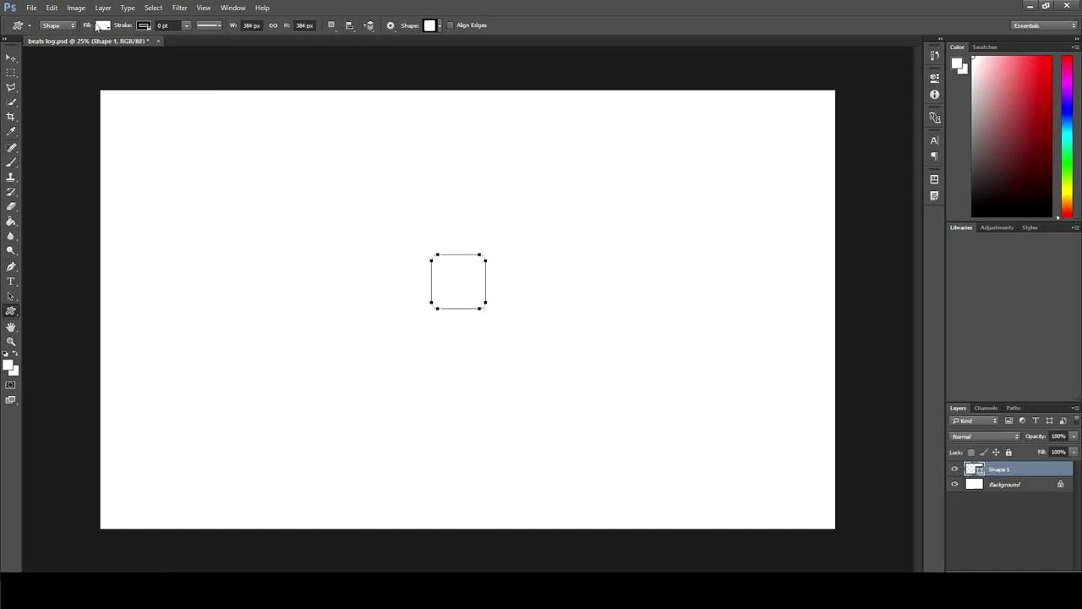
{"action": "left_click", "coordinate": [100, 26]}
Change the rounded square's fill from white to a dark navy swatch
{"action": "left_click", "coordinate": [93, 83]}
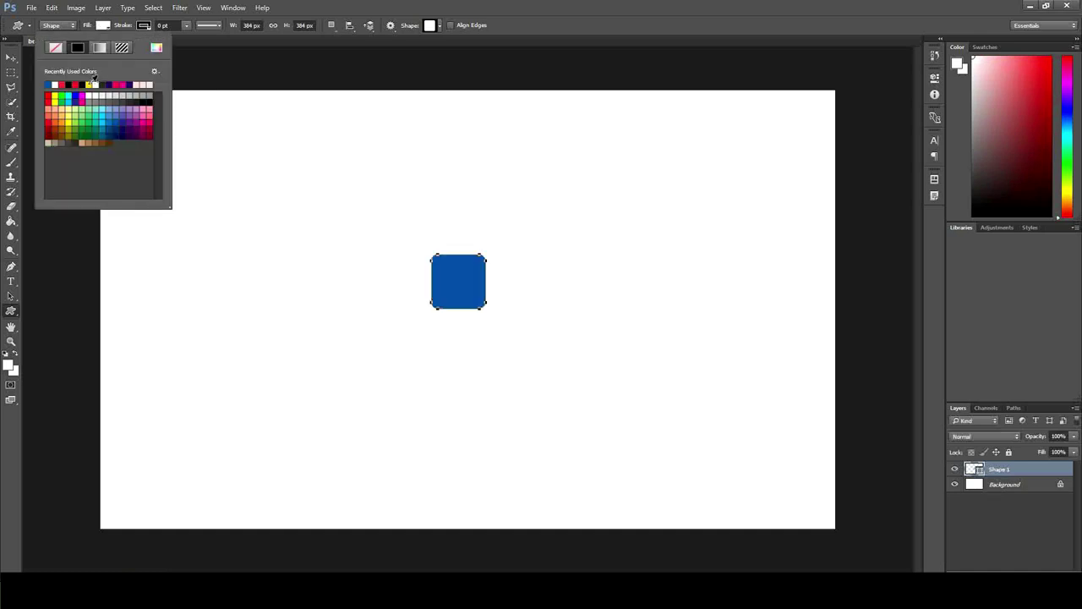
{"action": "left_click", "coordinate": [121, 125]}
{"action": "left_click", "coordinate": [116, 129]}
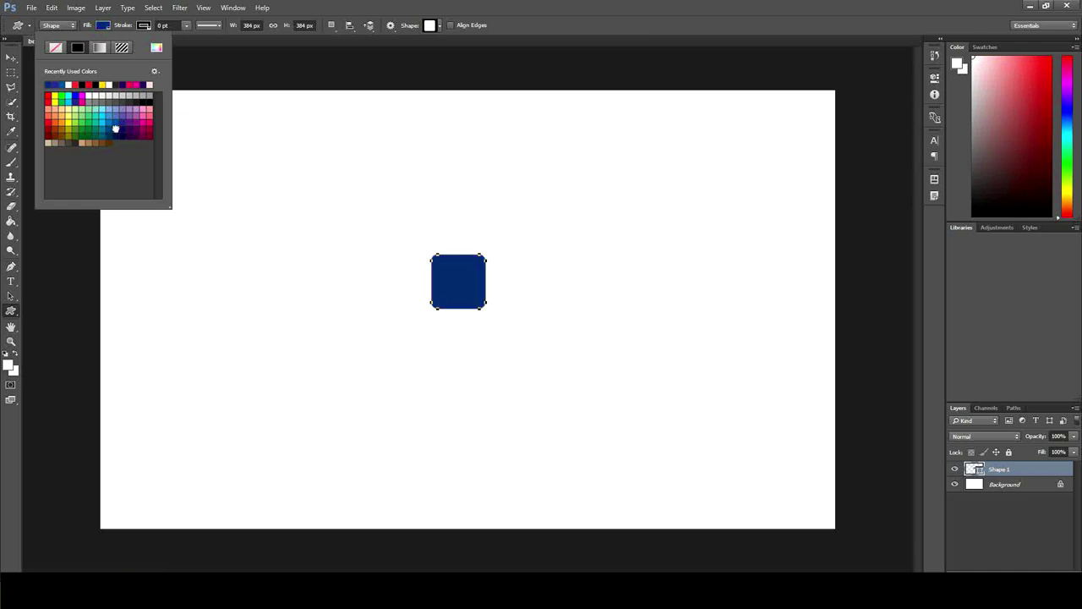
{"action": "left_click", "coordinate": [11, 59]}
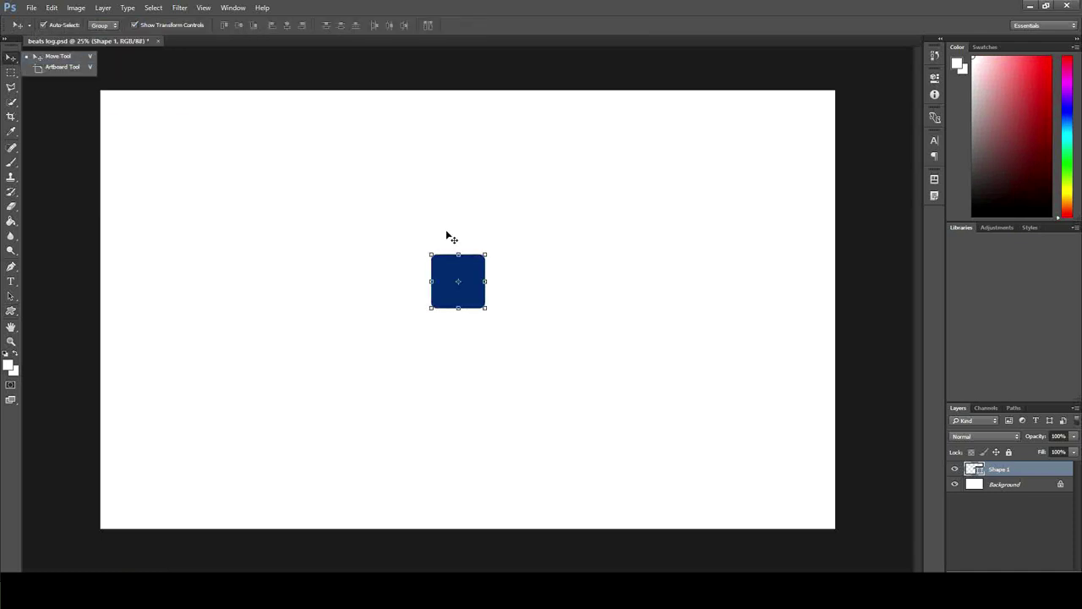
Enlarge the navy square evenly from its centre and apply the transform
{"action": "left_click", "coordinate": [487, 309]}
{"action": "left_click_drag", "start_coordinate": [487, 310], "coordinate": [502, 324]}
{"action": "left_click", "coordinate": [11, 57]}
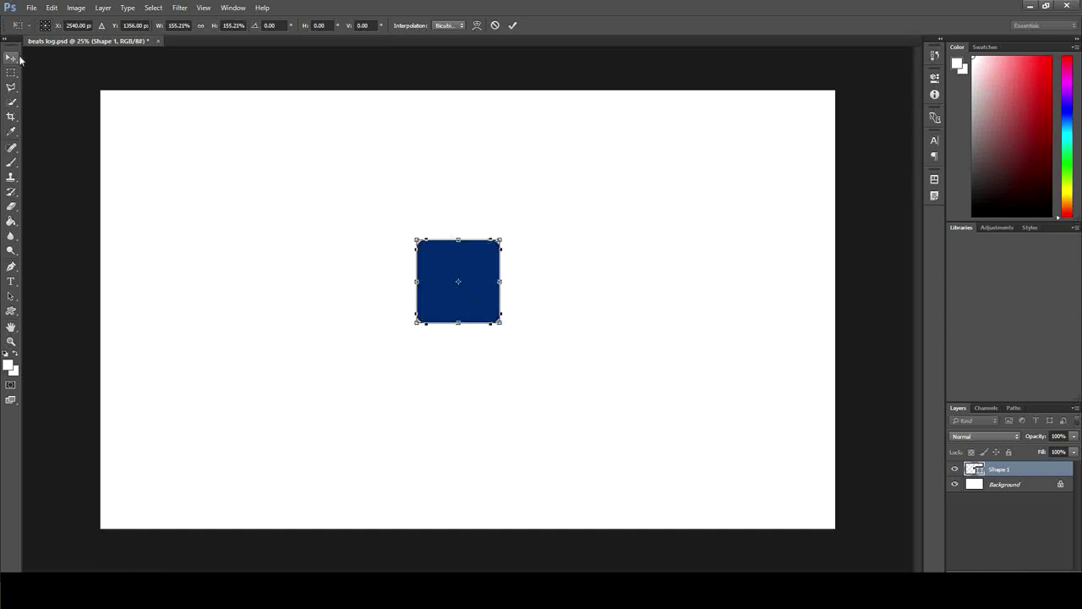
{"action": "left_click", "coordinate": [484, 227]}
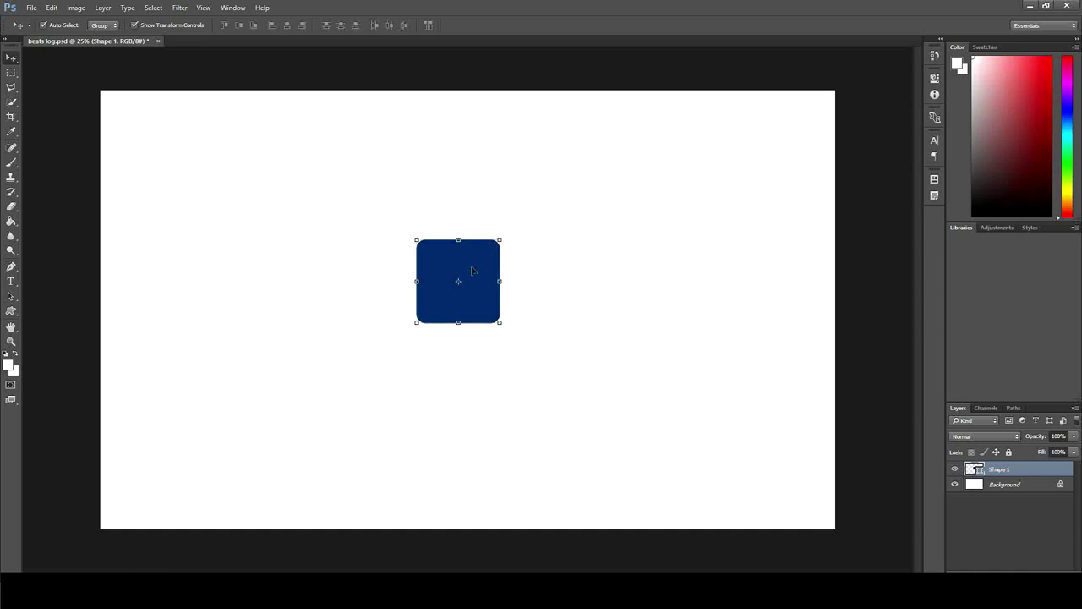
Shift the square slightly up and left, then scale it to about 134%
{"action": "left_click_drag", "start_coordinate": [478, 267], "coordinate": [475, 263]}
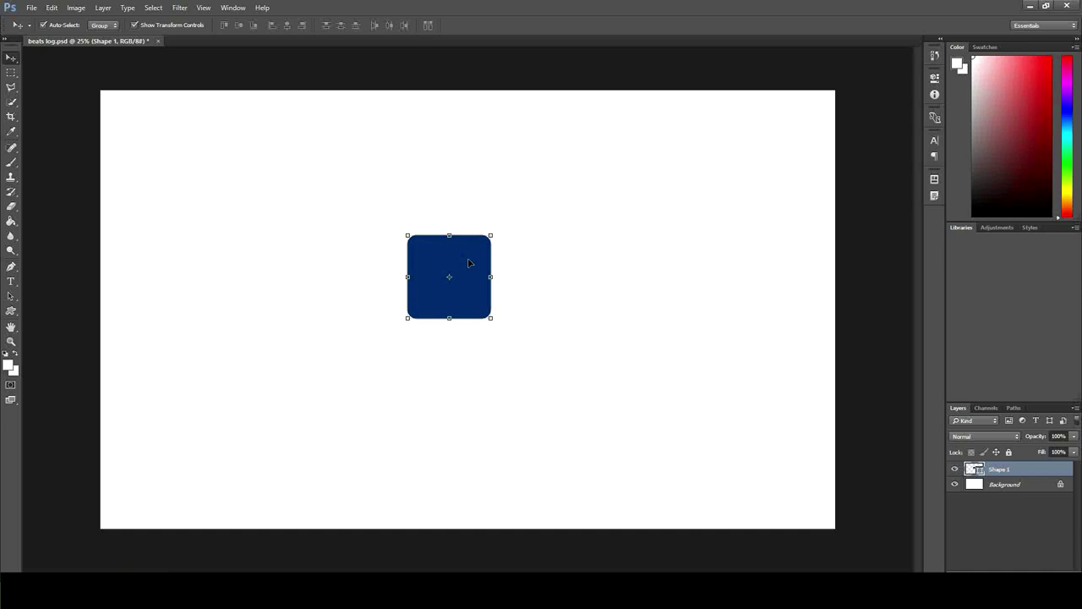
{"action": "left_click_drag", "start_coordinate": [473, 265], "coordinate": [472, 256]}
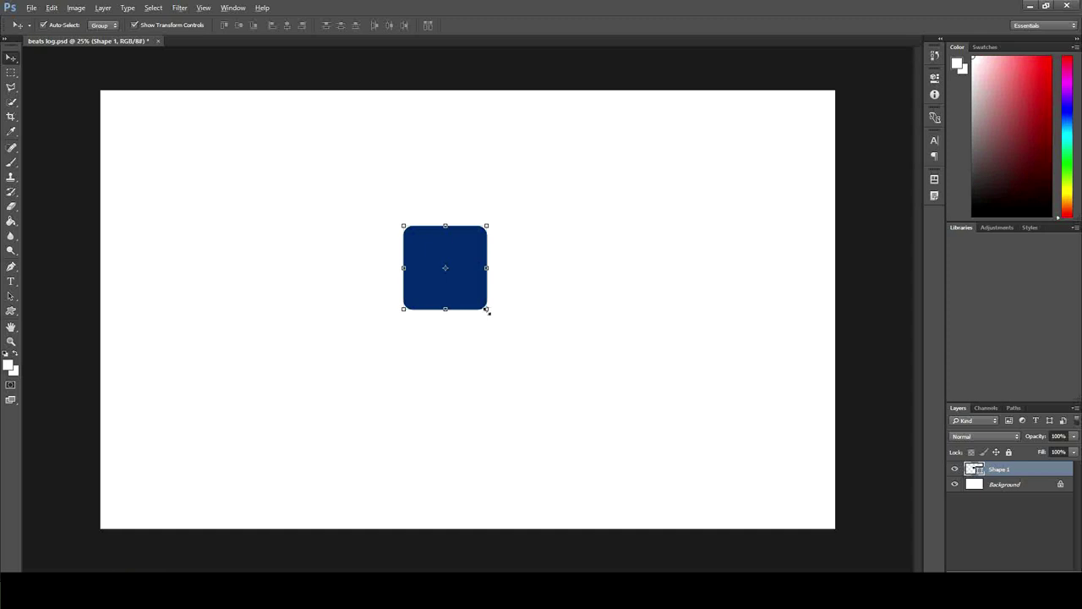
{"action": "left_click_drag", "start_coordinate": [488, 311], "coordinate": [502, 324]}
Apply the scaling, duplicate the navy square, and offset the copy slightly up-left
{"action": "left_click", "coordinate": [11, 58]}
{"action": "left_click", "coordinate": [480, 226]}
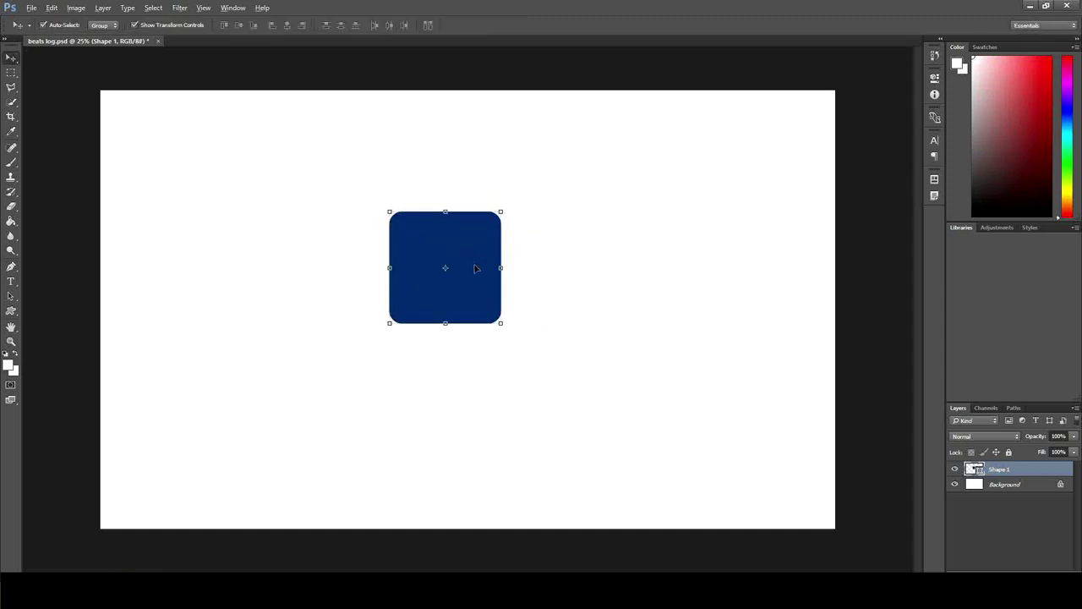
{"action": "key", "text": "alt+Left"}
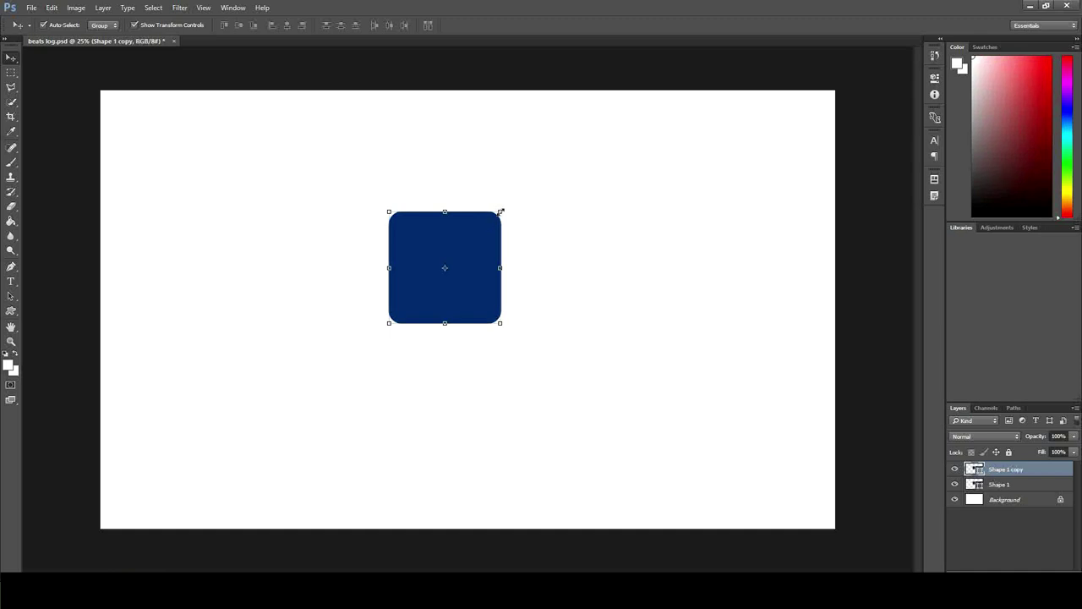
{"action": "left_click_drag", "start_coordinate": [481, 248], "coordinate": [475, 242]}
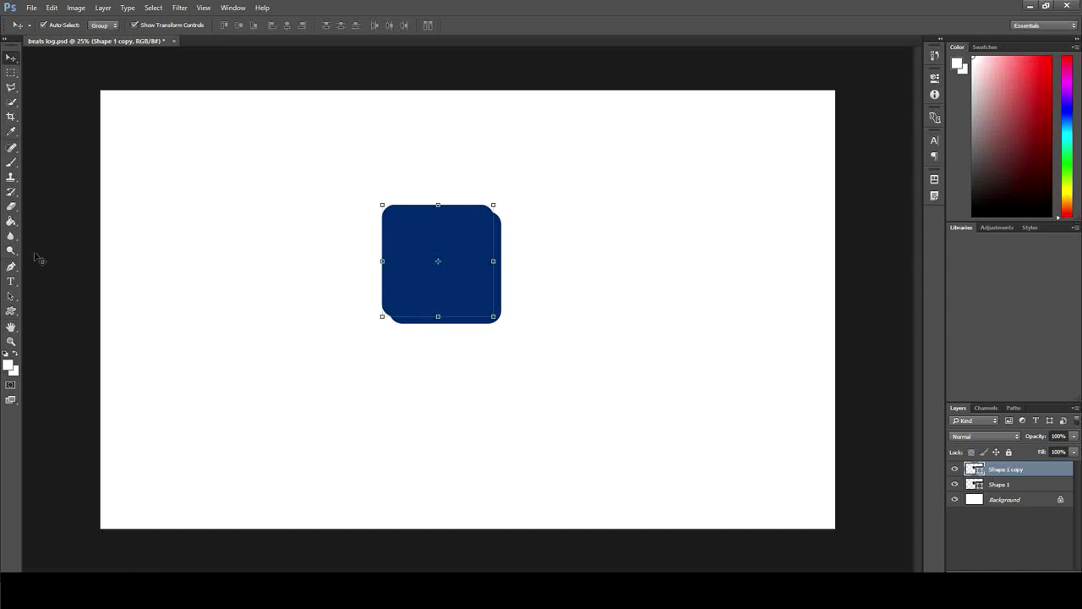
Rasterize the copy and fill it white, leaving a thin navy rim
{"action": "left_click", "coordinate": [11, 221]}
{"action": "left_click", "coordinate": [467, 242]}
{"action": "left_click", "coordinate": [486, 225]}
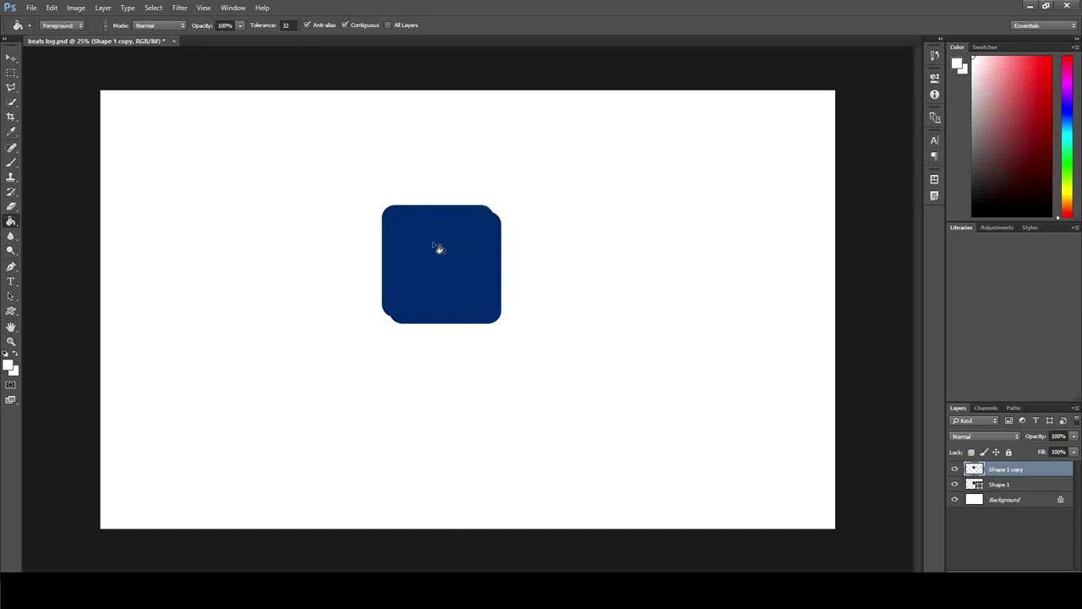
{"action": "left_click", "coordinate": [441, 249]}
Nudge the white copy one pixel right, then duplicate it slightly up-left
{"action": "left_click", "coordinate": [11, 57]}
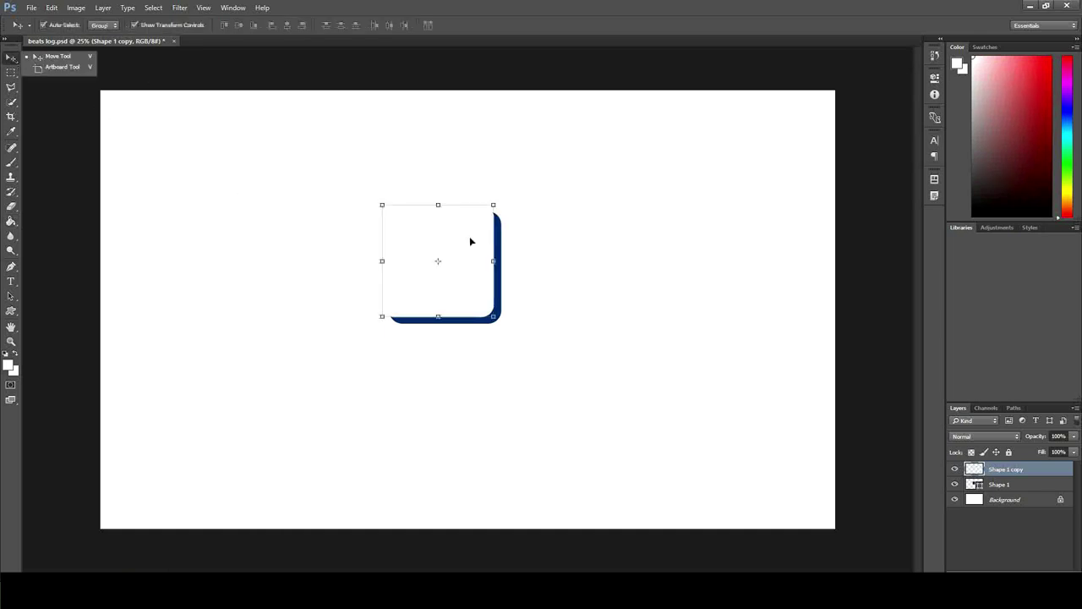
{"action": "key", "text": "Right"}
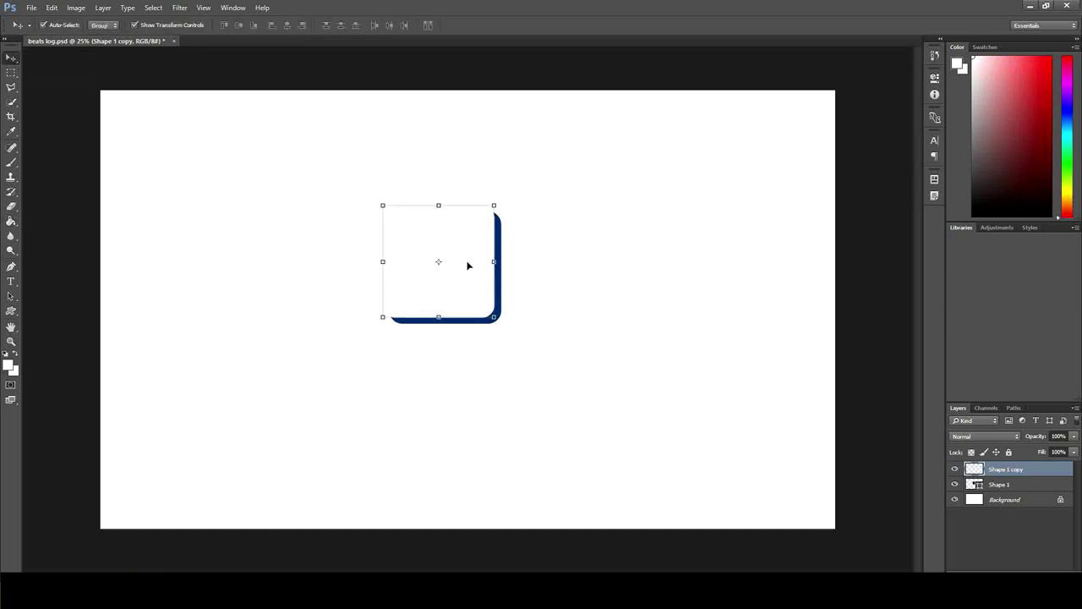
{"action": "key", "text": "ctrl+j"}
{"action": "left_click_drag", "start_coordinate": [466, 263], "coordinate": [461, 259]}
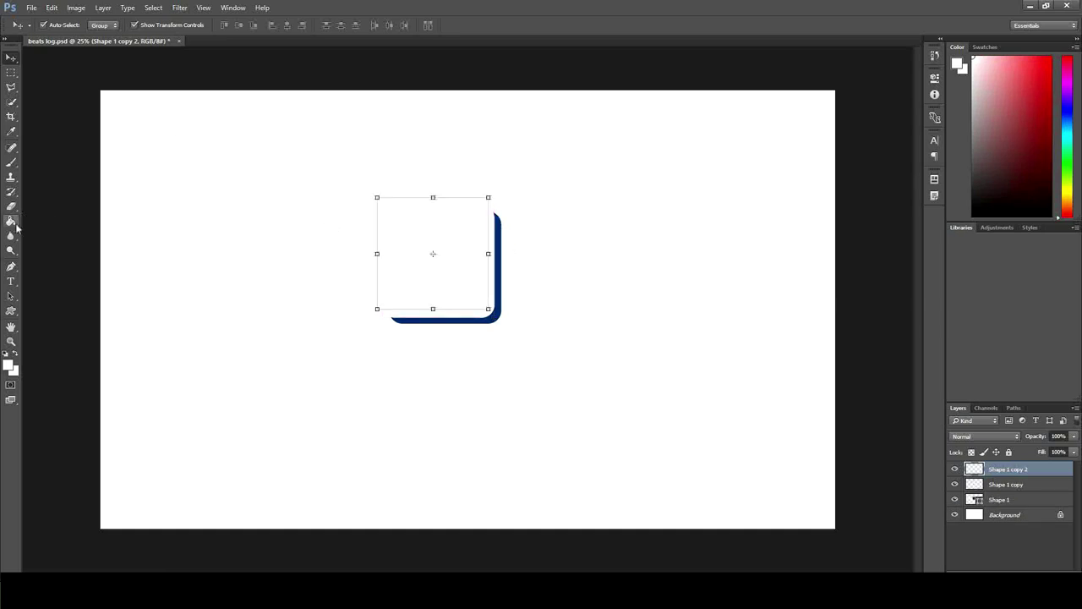
Sample navy #003366 from the shape and fill the top copy with it
{"action": "left_click", "coordinate": [11, 221]}
{"action": "left_click", "coordinate": [11, 369]}
{"action": "left_click", "coordinate": [499, 241]}
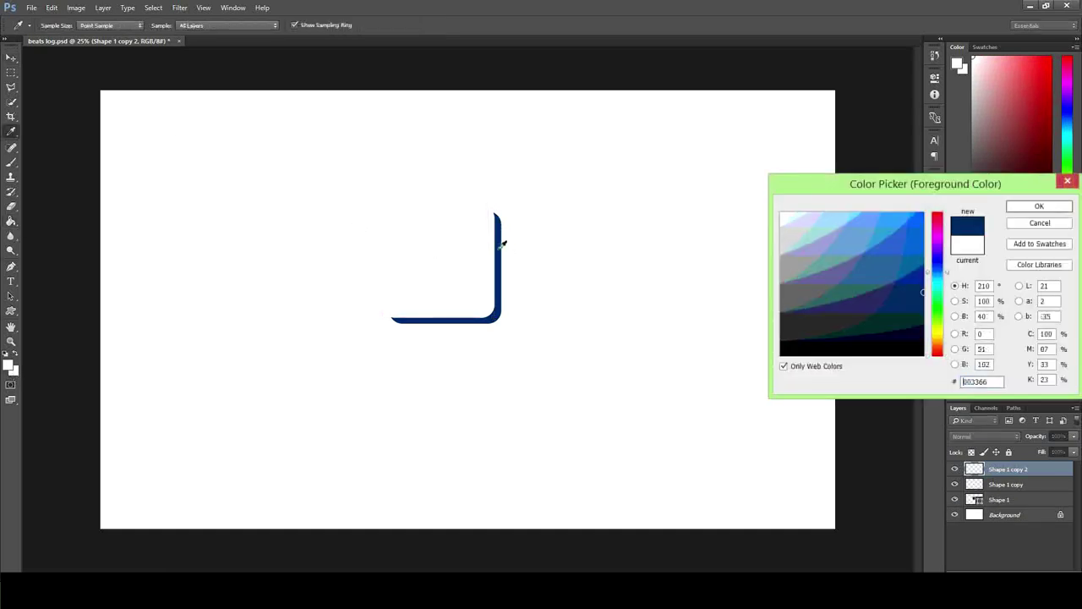
{"action": "left_click", "coordinate": [1040, 207]}
{"action": "left_click", "coordinate": [455, 259]}
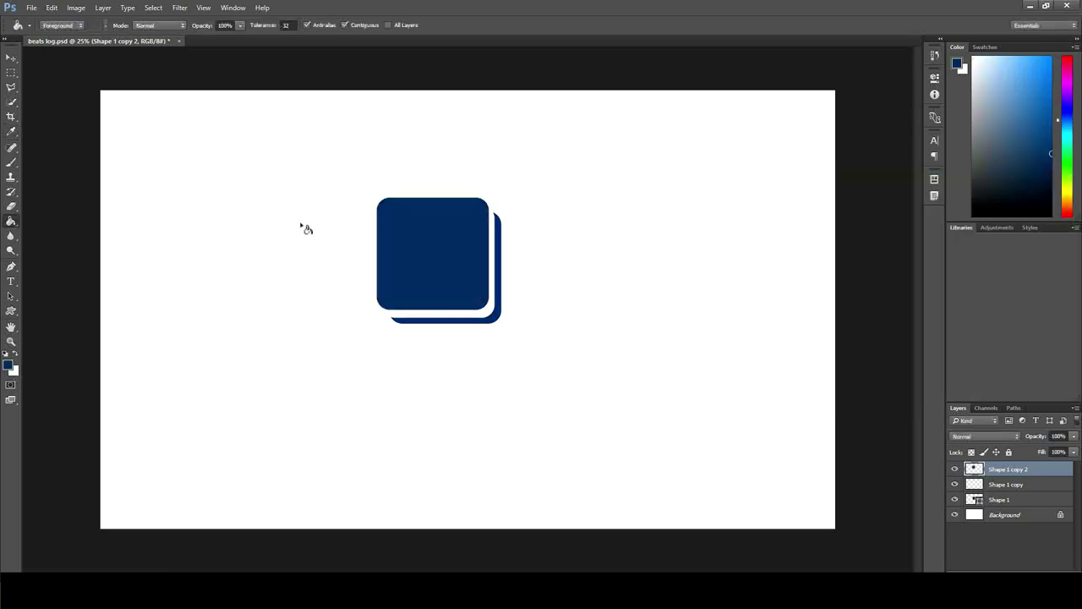
Shrink the navy top copy to about 89%, leaving a thin white gap
{"action": "left_click", "coordinate": [10, 58]}
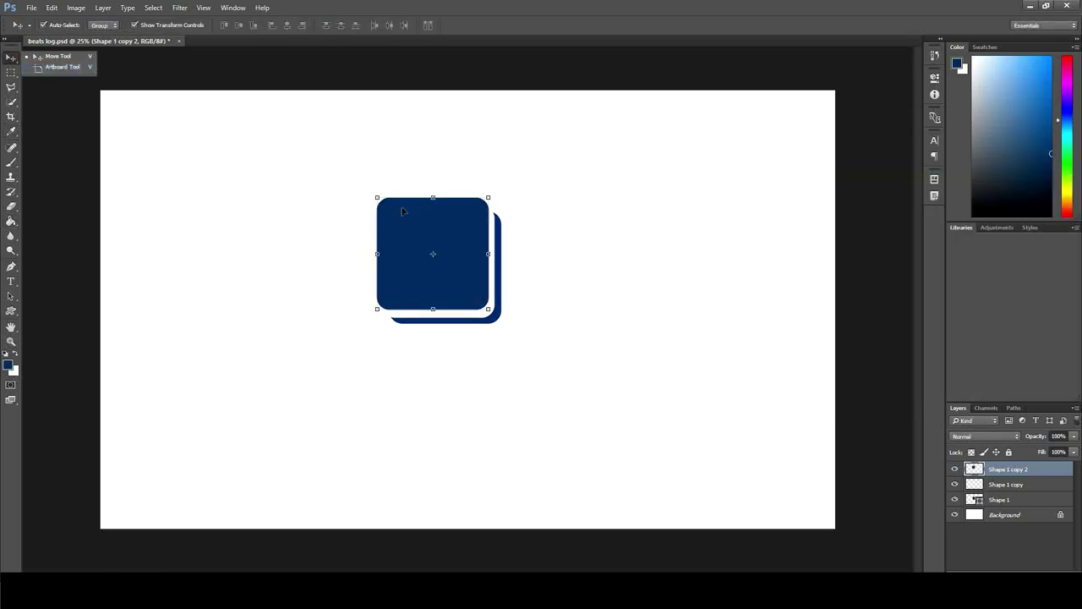
{"action": "left_click_drag", "start_coordinate": [376, 196], "coordinate": [386, 207]}
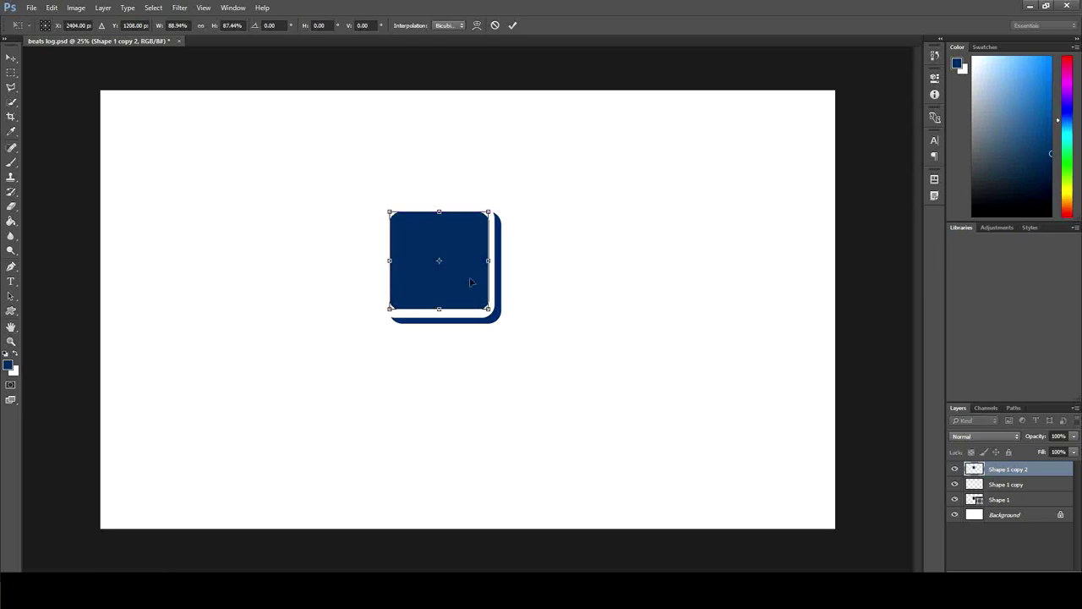
{"action": "left_click_drag", "start_coordinate": [439, 310], "coordinate": [439, 310]}
{"action": "key", "text": "Down"}
{"action": "key", "text": "Down"}
{"action": "key", "text": "Down"}
{"action": "key", "text": "Down"}
{"action": "key", "text": "Down"}
{"action": "key", "text": "Down"}
{"action": "key", "text": "Down"}
{"action": "key", "text": "Down"}
{"action": "key", "text": "Down"}
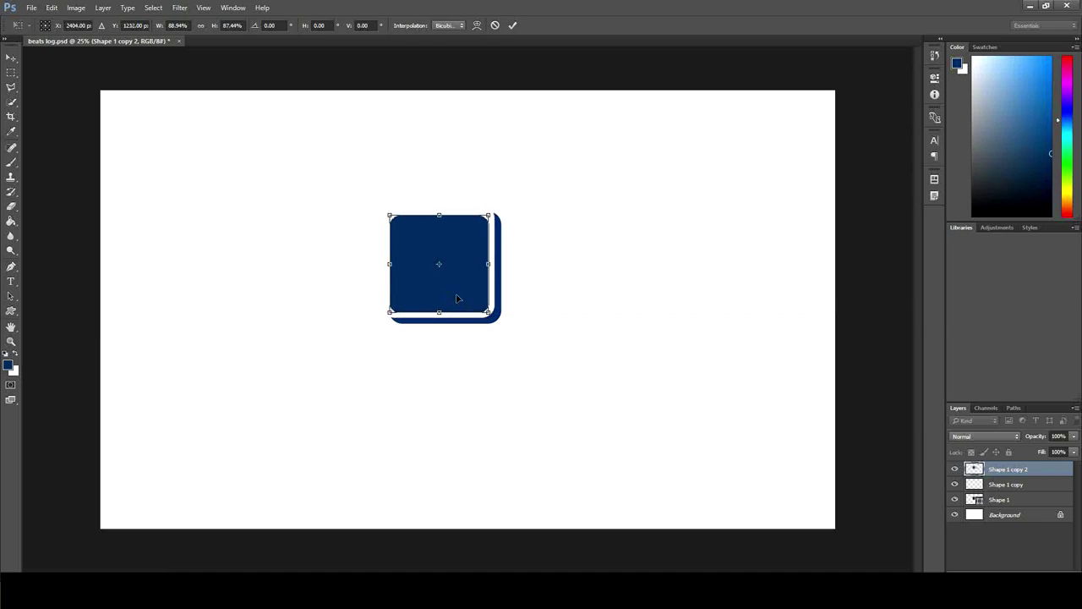
{"action": "key", "text": "Up"}
{"action": "key", "text": "Up"}
{"action": "key", "text": "Up"}
{"action": "left_click_drag", "start_coordinate": [440, 216], "coordinate": [439, 212]}
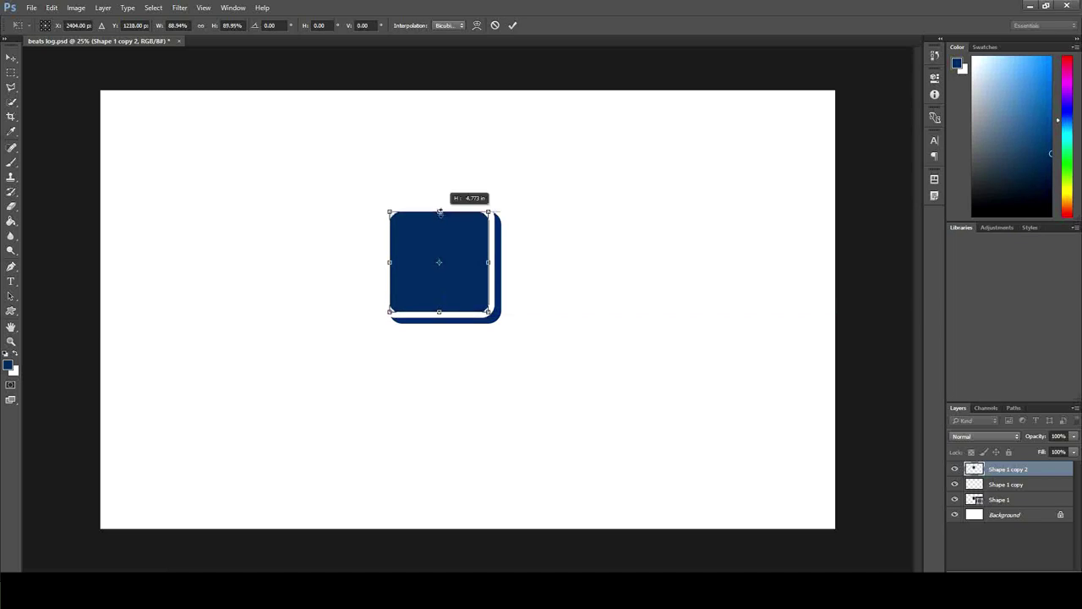
{"action": "left_click", "coordinate": [11, 57]}
{"action": "left_click", "coordinate": [490, 225]}
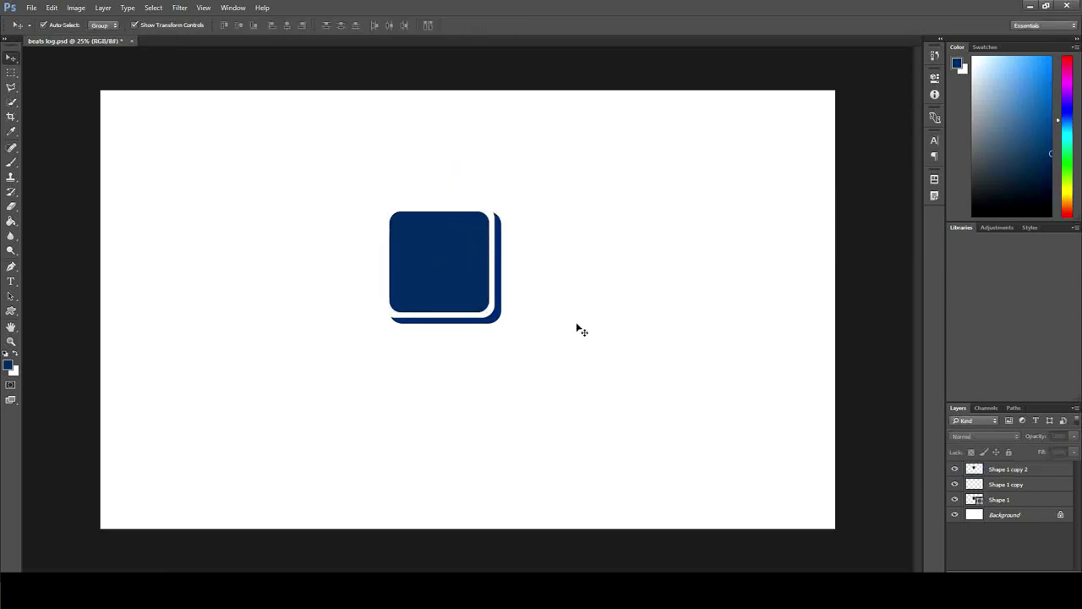
Choose the square-frame preset shape and draw it over the icon's corner
{"action": "left_click", "coordinate": [12, 311]}
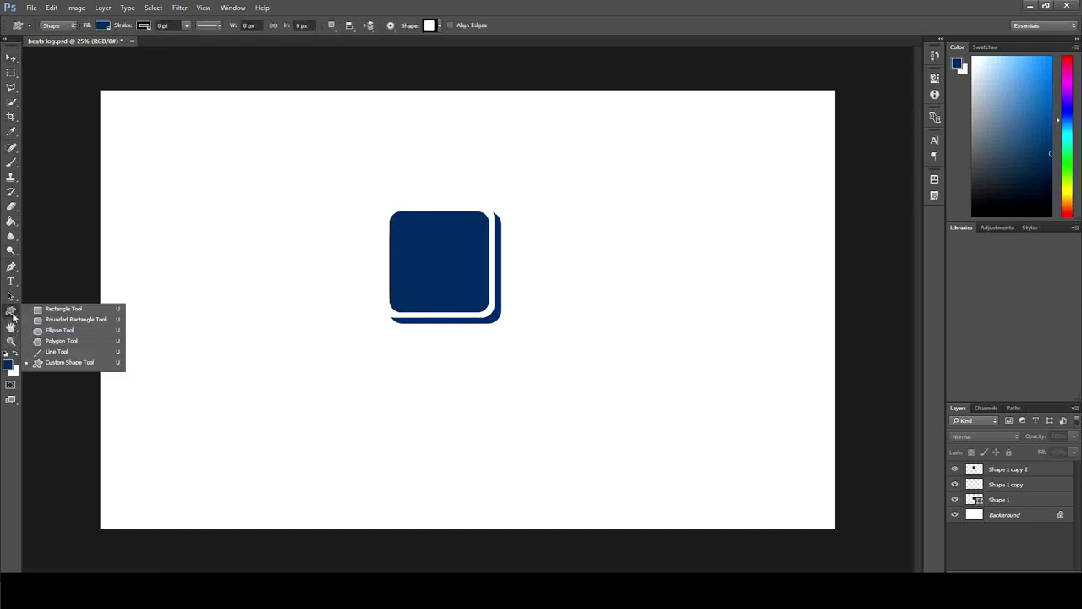
{"action": "left_click", "coordinate": [69, 361]}
{"action": "left_click", "coordinate": [440, 25]}
{"action": "left_click", "coordinate": [410, 85]}
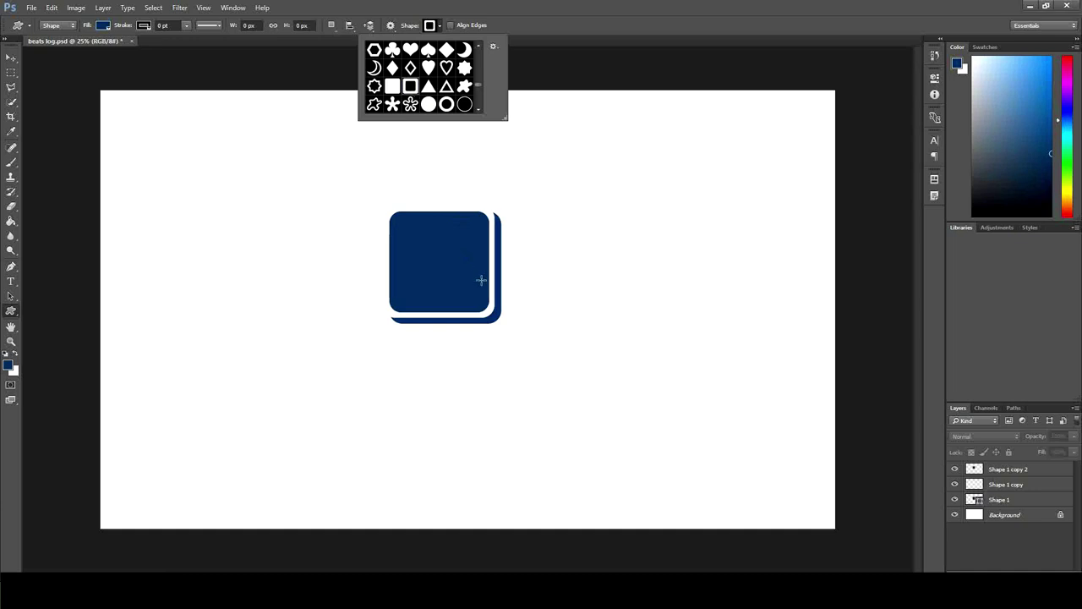
{"action": "left_click", "coordinate": [482, 279]}
{"action": "left_click_drag", "start_coordinate": [477, 273], "coordinate": [540, 334]}
Delete that frame along with a stray duplicate navy square
{"action": "key", "text": "v"}
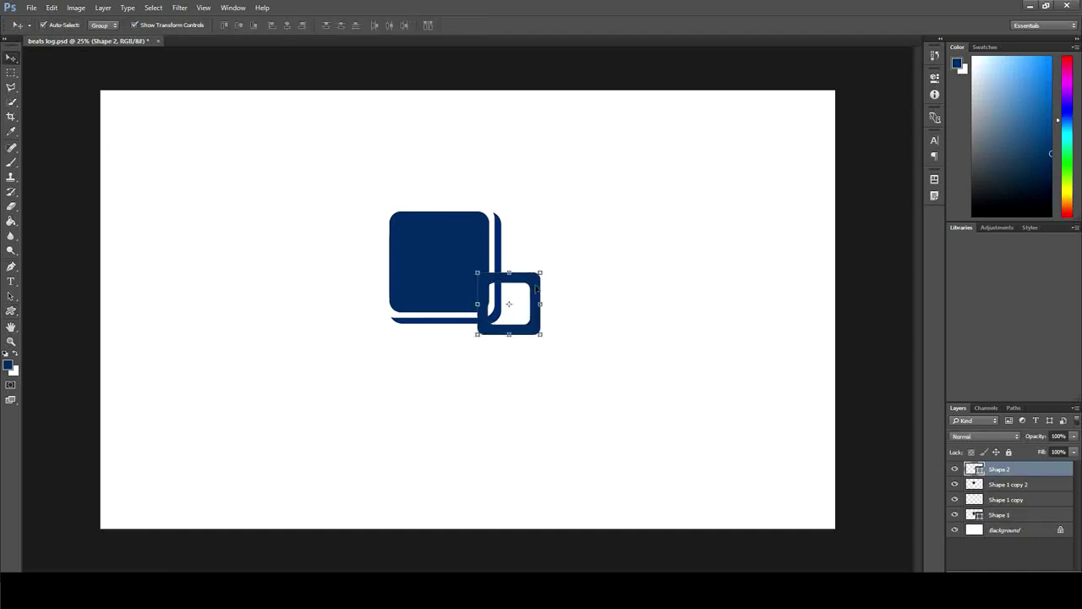
{"action": "key", "text": "Delete"}
{"action": "mouse_move", "coordinate": [450, 275]}
{"action": "left_mouse_down"}
{"action": "mouse_move", "coordinate": [534, 310]}
{"action": "mouse_move", "coordinate": [591, 303]}
{"action": "left_mouse_up"}
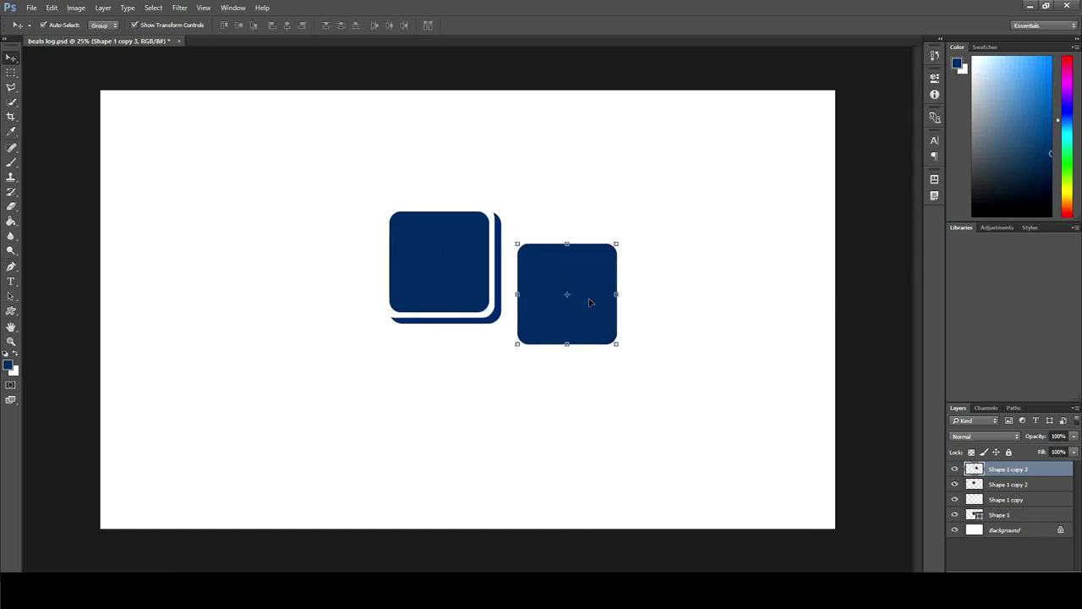
{"action": "key", "text": "Delete"}
Redraw the square frame as Shape 2 over the icon's bottom-right corner
{"action": "left_click", "coordinate": [11, 310]}
{"action": "left_click", "coordinate": [56, 363]}
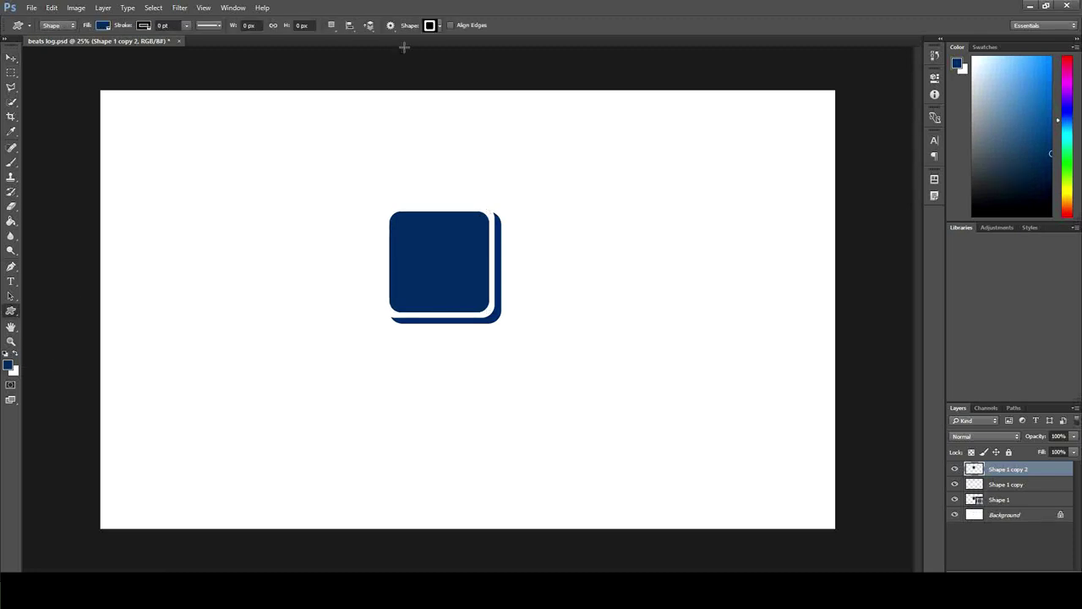
{"action": "left_click_drag", "start_coordinate": [471, 268], "coordinate": [522, 321]}
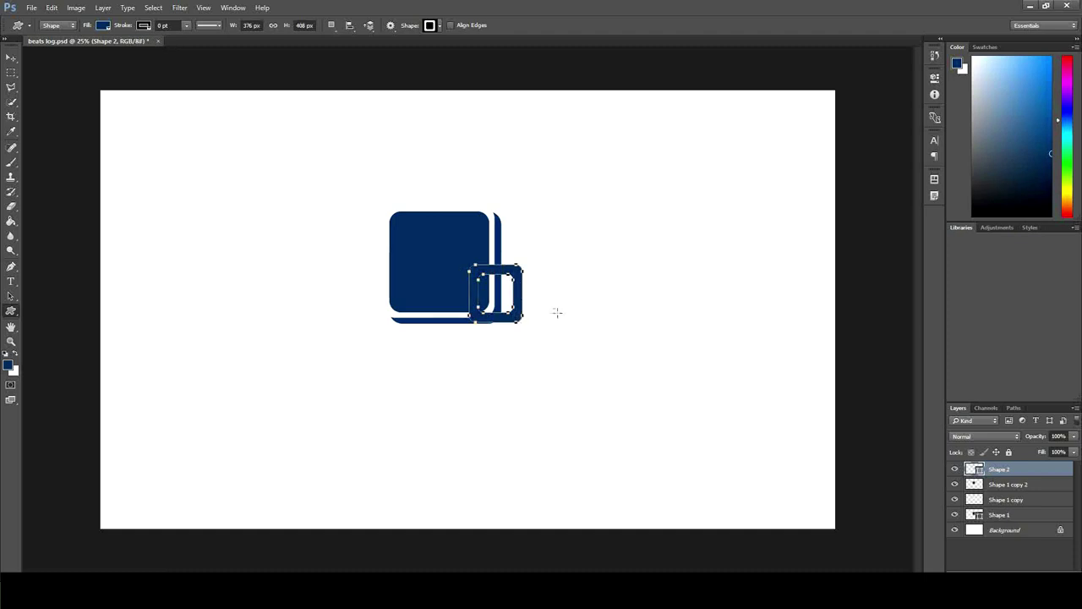
Move the Shape 2 frame onto the large navy square
{"action": "left_click", "coordinate": [11, 57]}
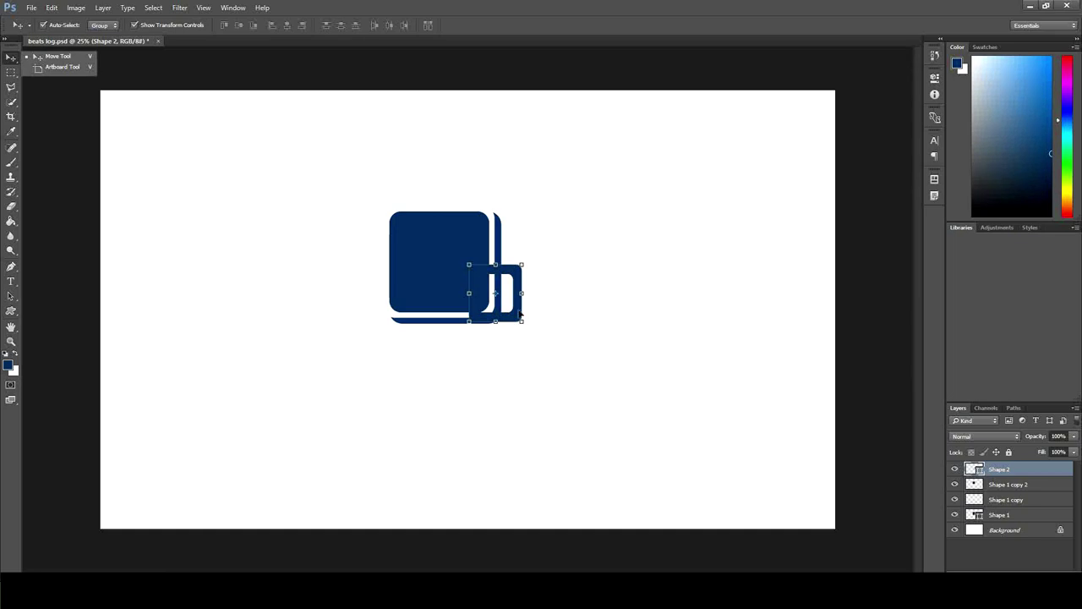
{"action": "left_click_drag", "start_coordinate": [520, 314], "coordinate": [446, 263]}
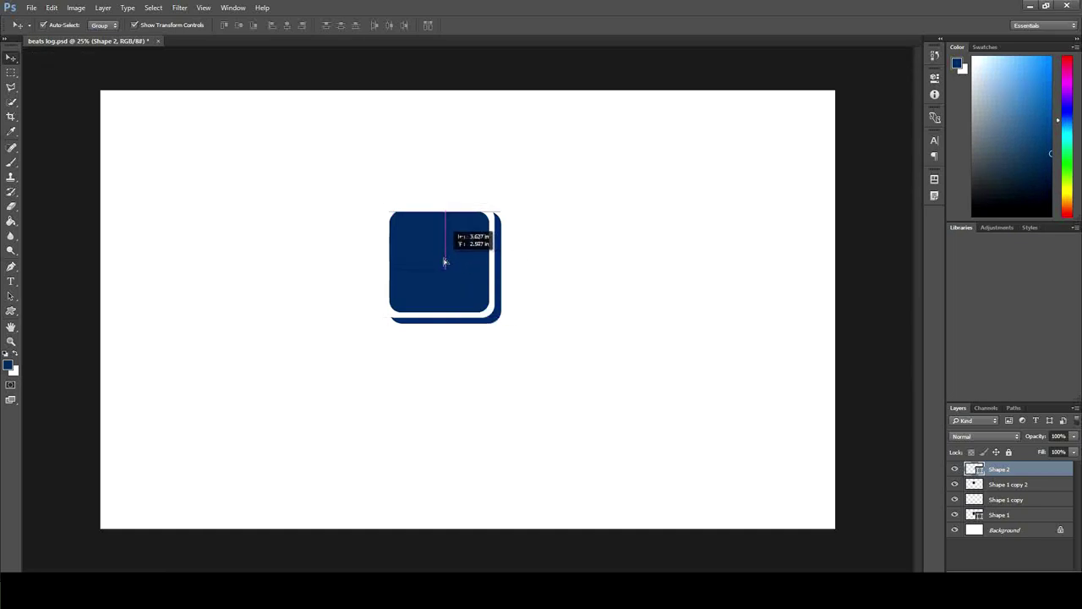
{"action": "mouse_move", "coordinate": [445, 263]}
{"action": "left_mouse_down"}
{"action": "mouse_move", "coordinate": [439, 271]}
{"action": "mouse_move", "coordinate": [480, 298]}
{"action": "left_mouse_up"}
Enlarge the frame to roughly the big square's size and apply
{"action": "key", "text": "ctrl+t"}
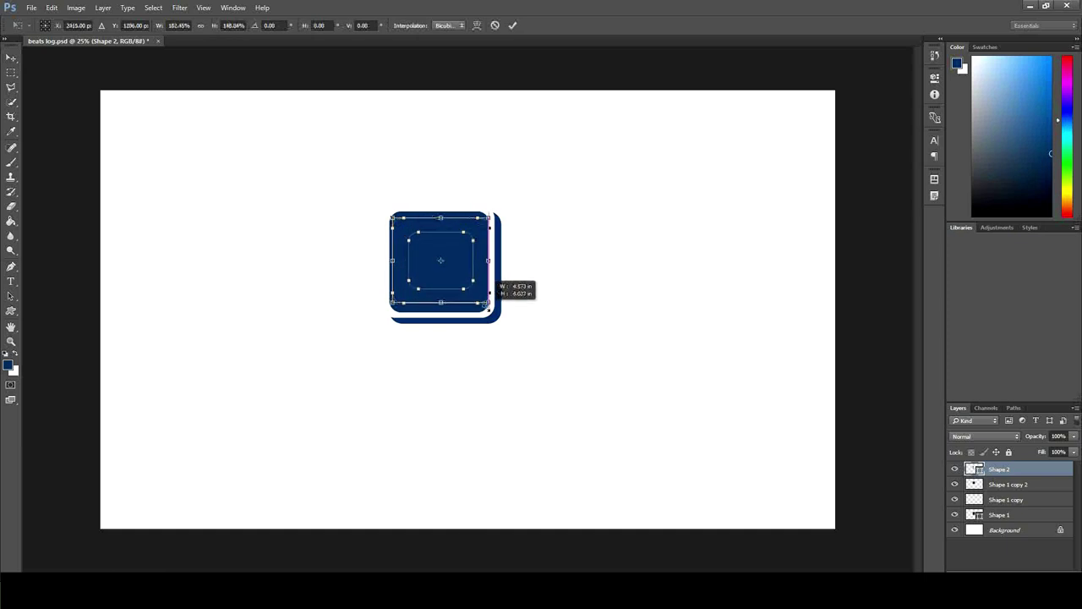
{"action": "left_click_drag", "start_coordinate": [480, 297], "coordinate": [489, 309]}
{"action": "left_click_drag", "start_coordinate": [441, 218], "coordinate": [441, 211]}
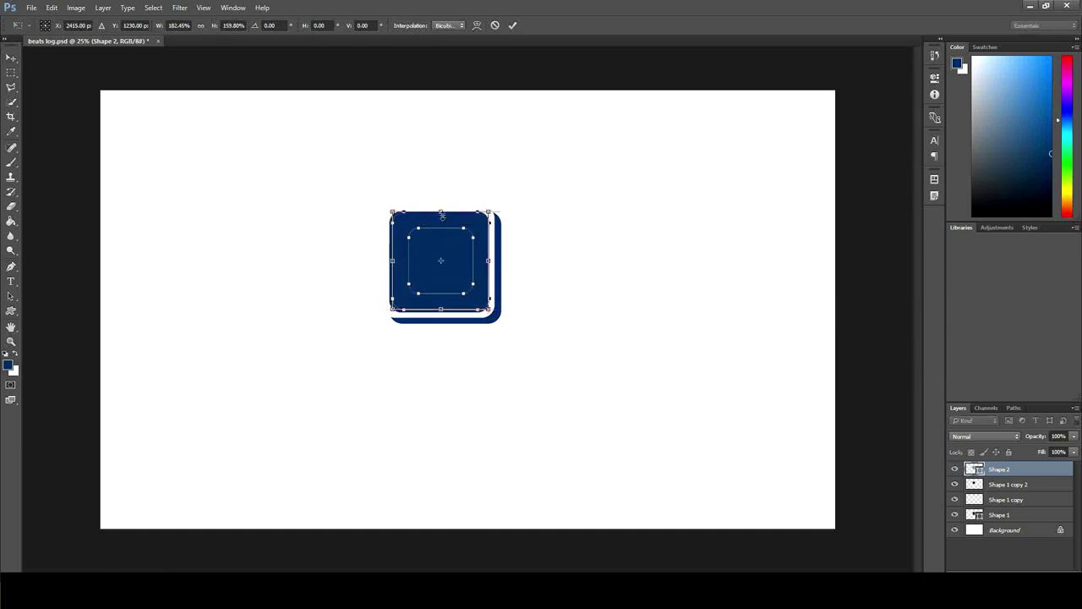
{"action": "left_click_drag", "start_coordinate": [393, 259], "coordinate": [390, 258]}
{"action": "left_click", "coordinate": [11, 56]}
{"action": "left_click", "coordinate": [482, 227]}
Shift the enlarged frame down-right to overlap the big square's lower-right corner
{"action": "left_click_drag", "start_coordinate": [477, 245], "coordinate": [540, 284]}
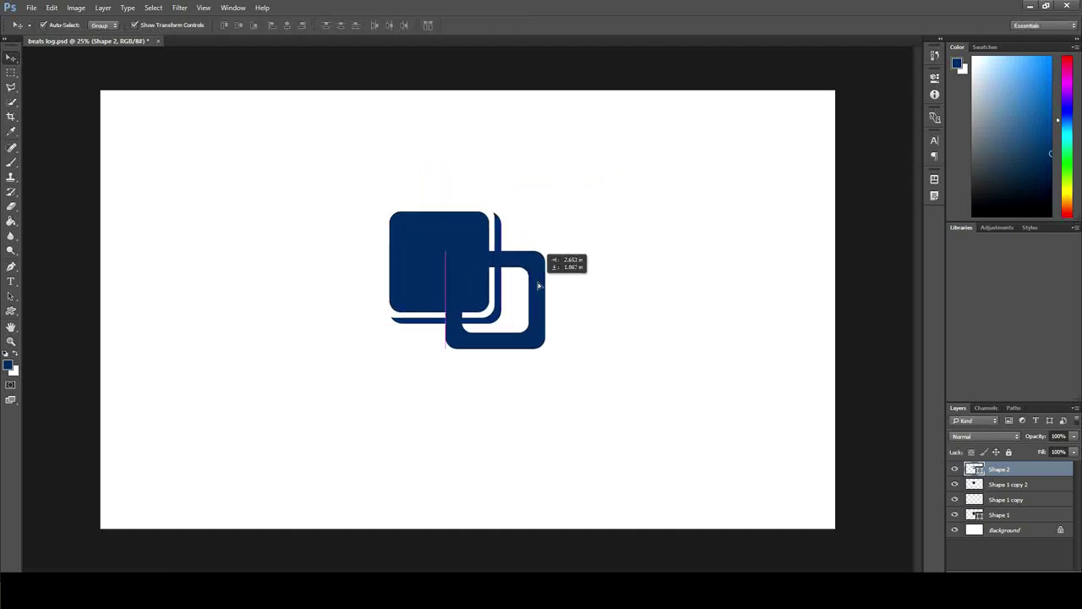
{"action": "left_click_drag", "start_coordinate": [539, 284], "coordinate": [541, 288]}
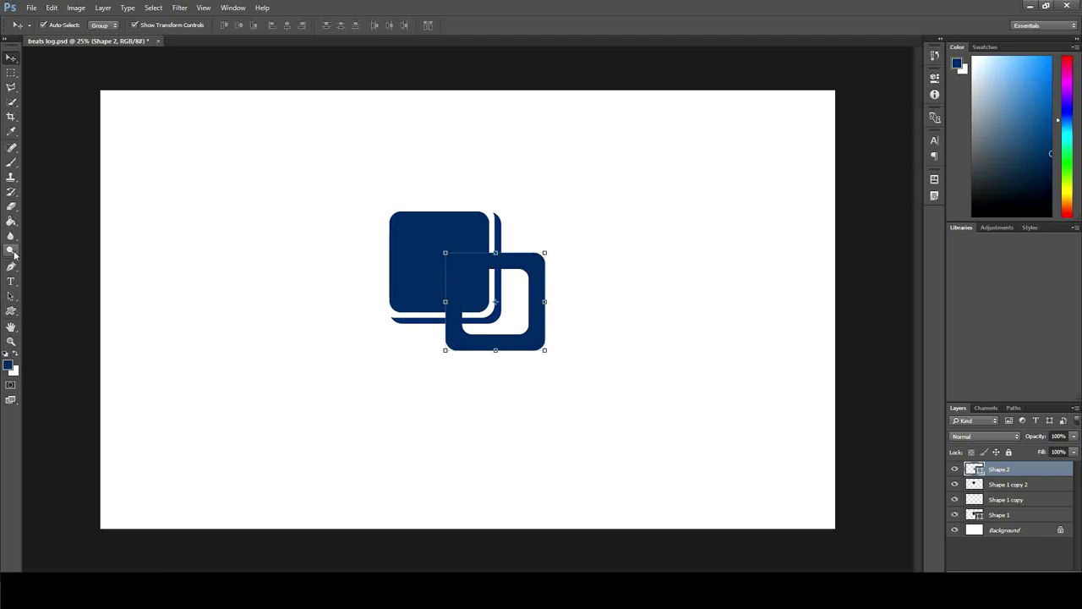
{"action": "left_click", "coordinate": [11, 220]}
Set the foreground to white and fill the rasterized Shape 2 with it
{"action": "left_click", "coordinate": [8, 365]}
{"action": "left_click", "coordinate": [783, 215]}
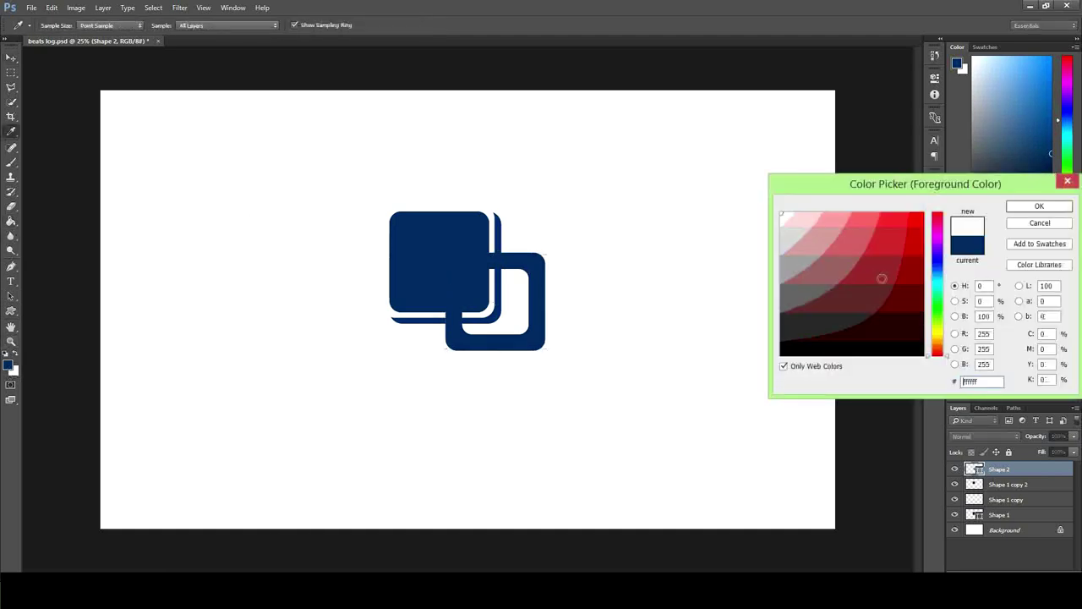
{"action": "left_click", "coordinate": [1037, 207]}
{"action": "left_click", "coordinate": [540, 269]}
{"action": "left_click", "coordinate": [497, 227]}
Scale the white square to about 65% and position it across the lower-right corner
{"action": "left_click", "coordinate": [11, 58]}
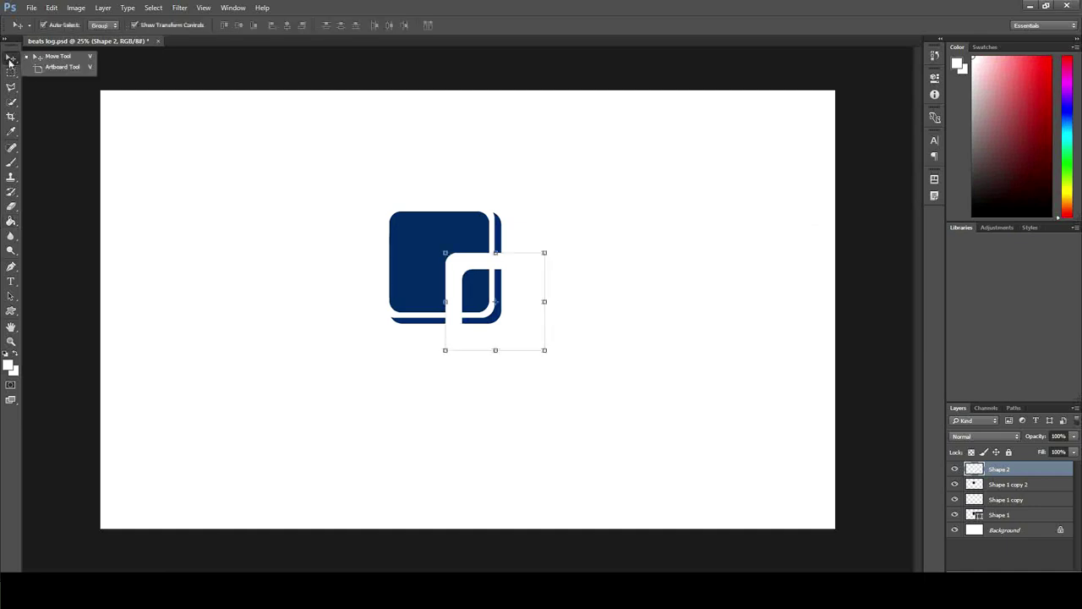
{"action": "left_click_drag", "start_coordinate": [528, 267], "coordinate": [514, 261]}
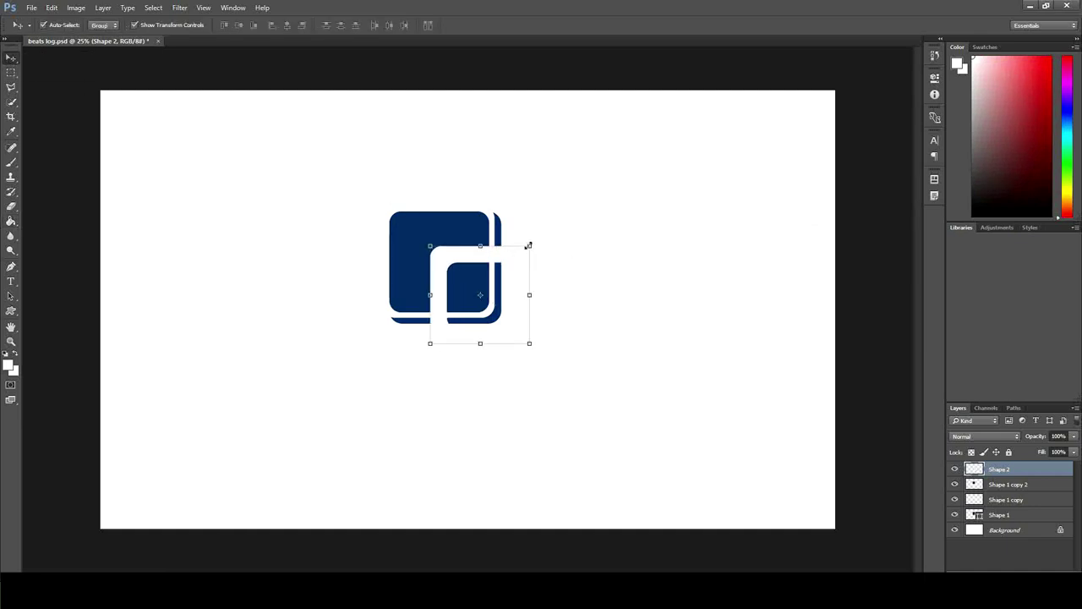
{"action": "left_click_drag", "start_coordinate": [528, 245], "coordinate": [506, 279]}
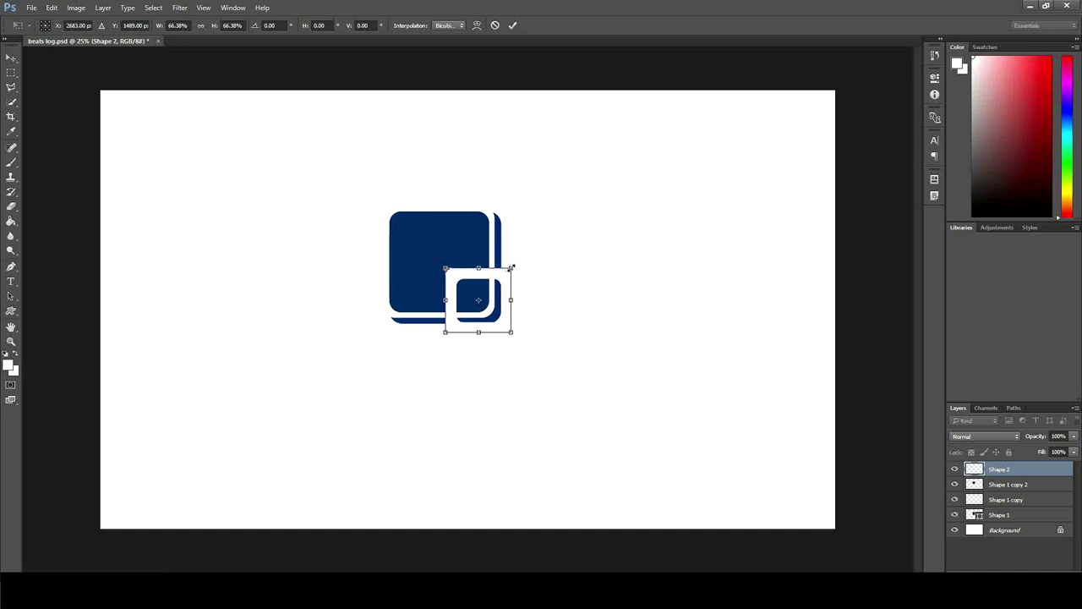
{"action": "left_click_drag", "start_coordinate": [511, 267], "coordinate": [512, 268]}
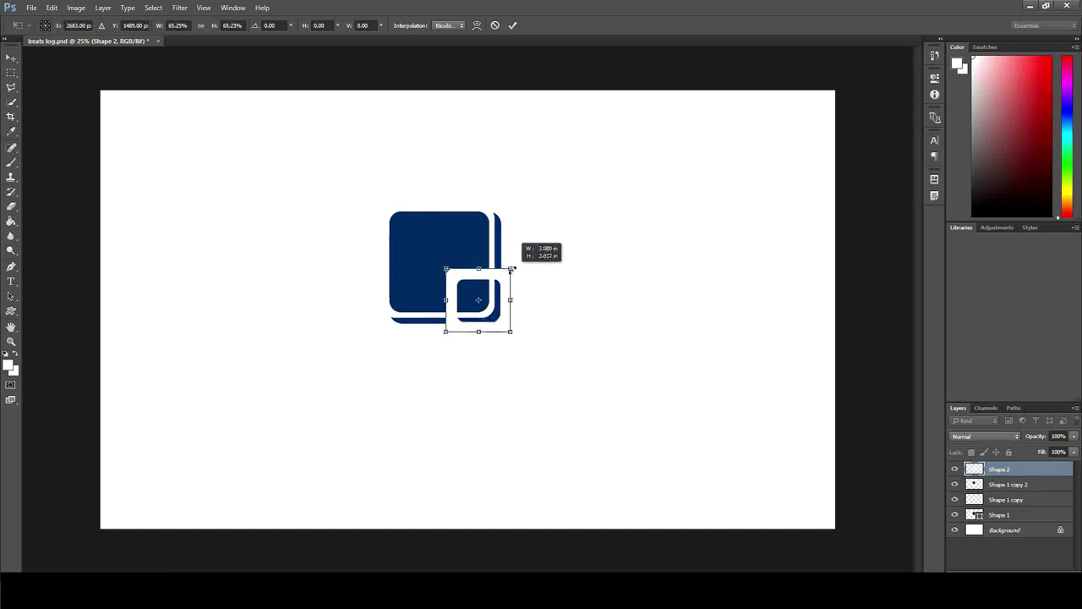
{"action": "left_click_drag", "start_coordinate": [504, 281], "coordinate": [508, 280]}
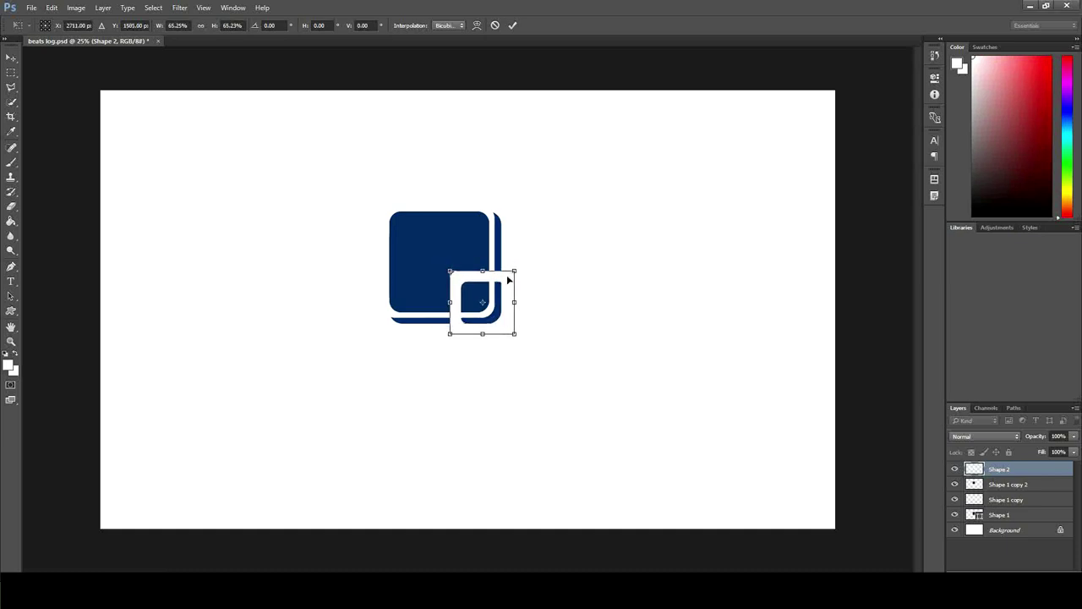
{"action": "key", "text": "v"}
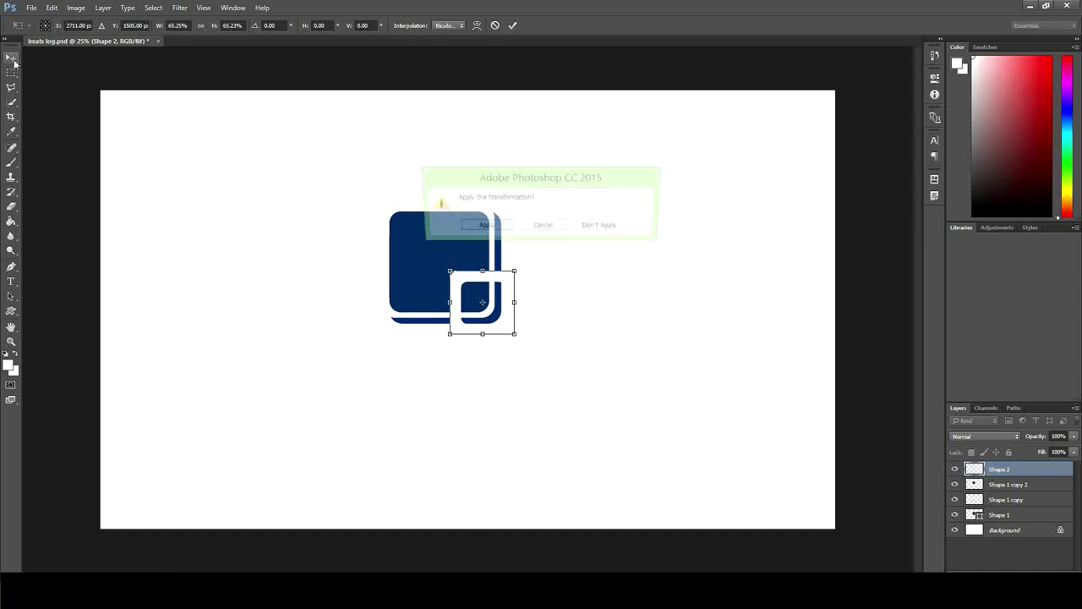
{"action": "left_click", "coordinate": [482, 227]}
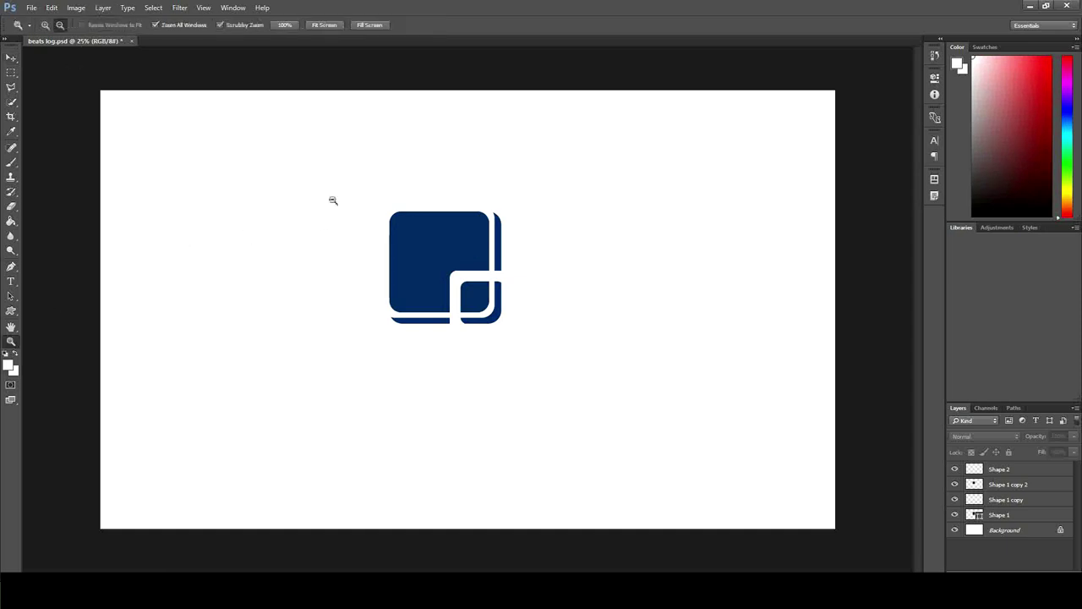
Select all icon shapes, scale them to about 153%, and move the icon left of centre
{"action": "left_click", "coordinate": [455, 265], "text": "alt"}
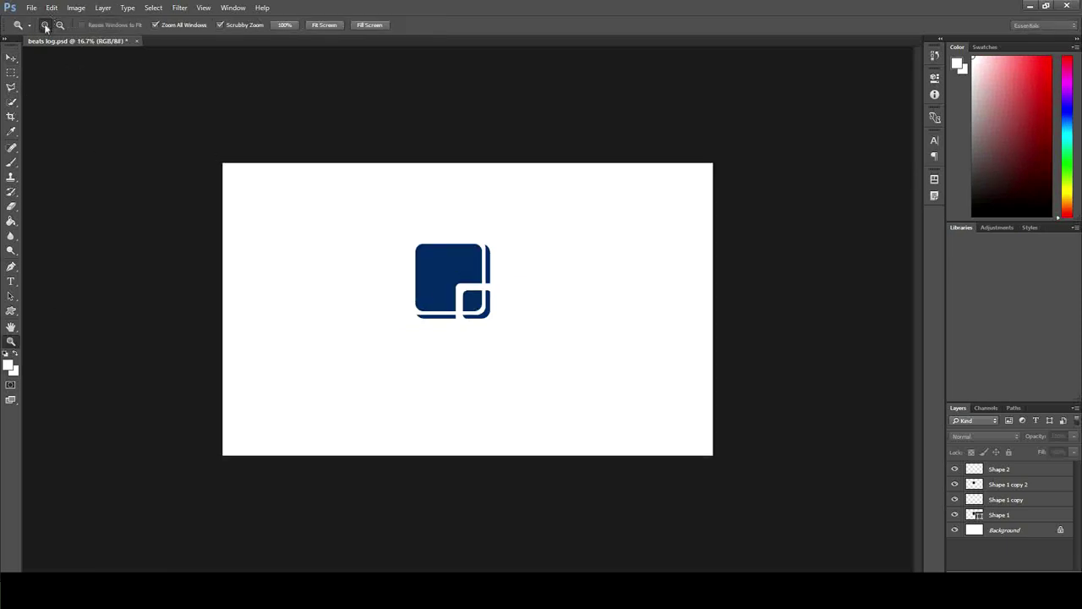
{"action": "left_click", "coordinate": [44, 25]}
{"action": "left_click", "coordinate": [11, 57]}
{"action": "left_click_drag", "start_coordinate": [325, 178], "coordinate": [592, 390]}
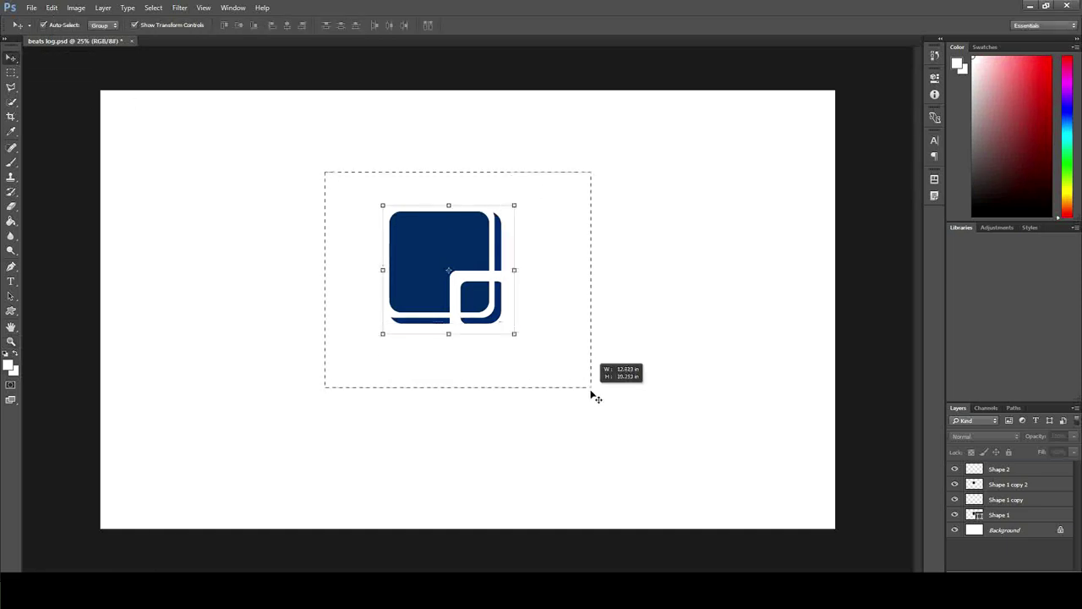
{"action": "mouse_move", "coordinate": [492, 302]}
{"action": "left_mouse_down"}
{"action": "mouse_move", "coordinate": [362, 315]}
{"action": "mouse_move", "coordinate": [337, 341]}
{"action": "mouse_move", "coordinate": [396, 407]}
{"action": "left_mouse_up"}
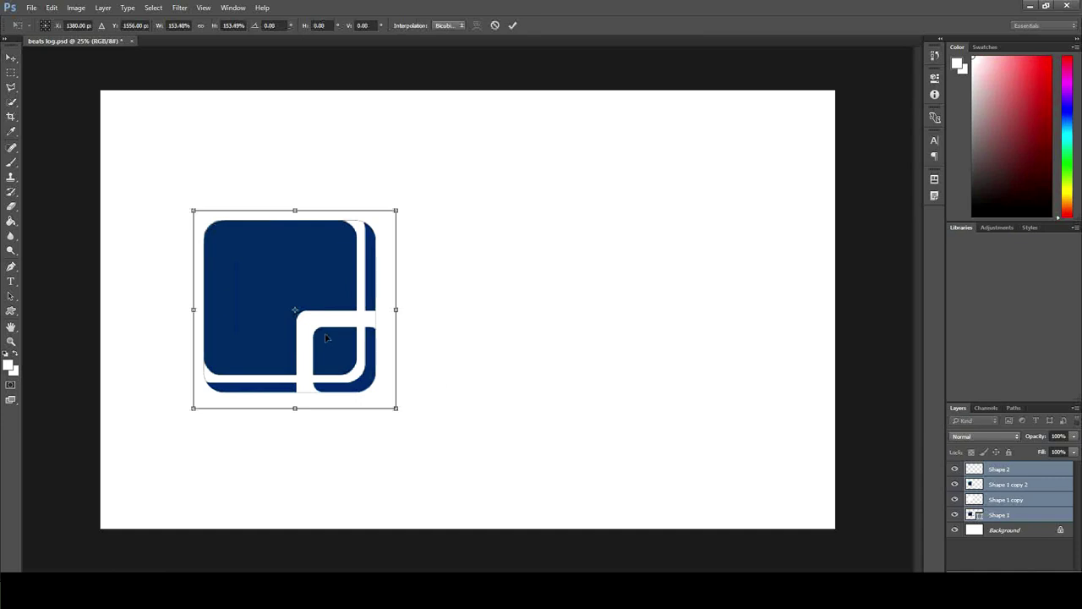
{"action": "left_click", "coordinate": [11, 57]}
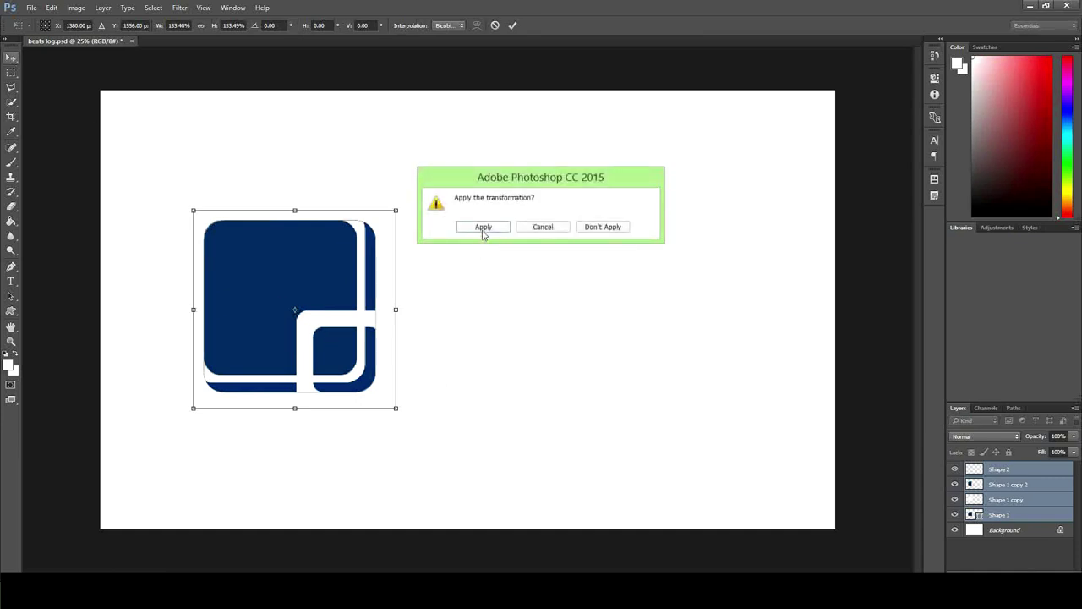
{"action": "left_click", "coordinate": [483, 226]}
{"action": "left_click", "coordinate": [11, 280]}
{"action": "left_click", "coordinate": [451, 330]}
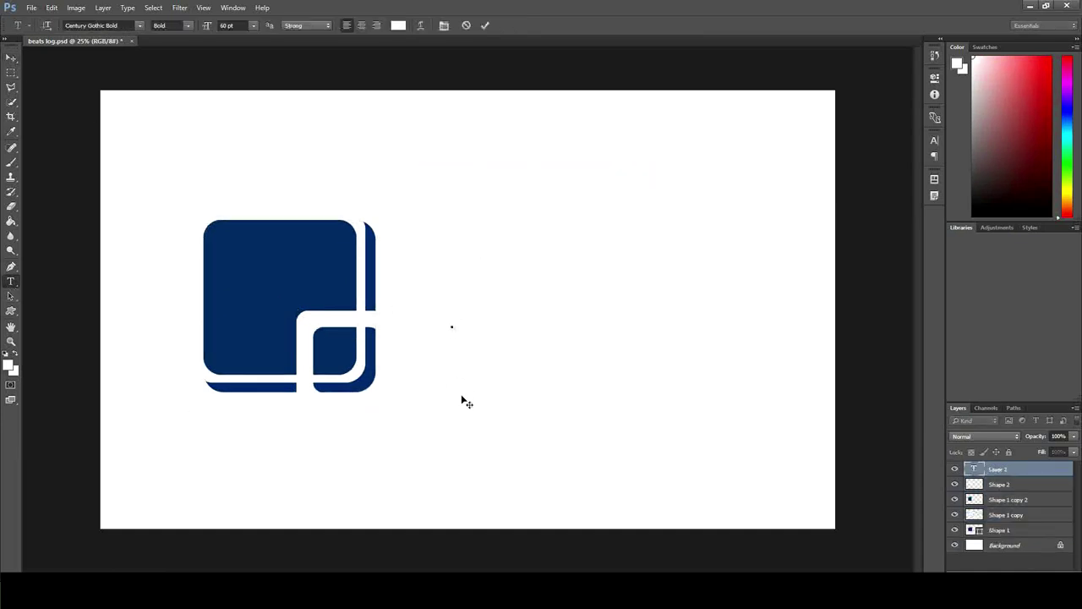
Type 'Dataminr' in Century Gothic Bold 60 pt, coloured navy #003366 sampled from the logo
{"action": "type", "text": "be"}
{"action": "key", "text": "ctrl+a"}
{"action": "left_click", "coordinate": [398, 25]}
{"action": "left_click", "coordinate": [321, 235]}
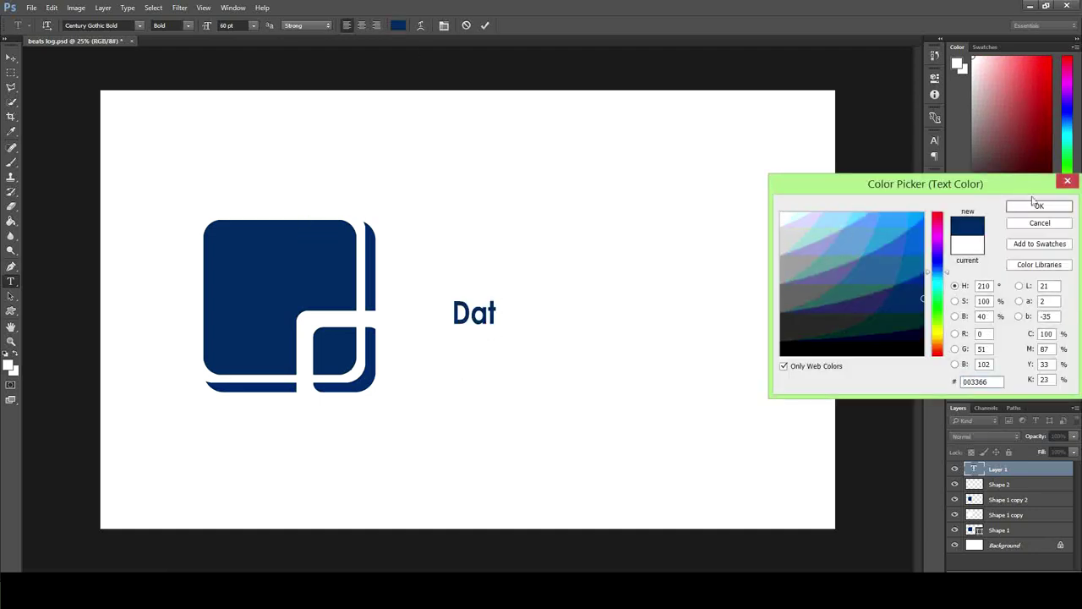
{"action": "left_click", "coordinate": [1039, 207]}
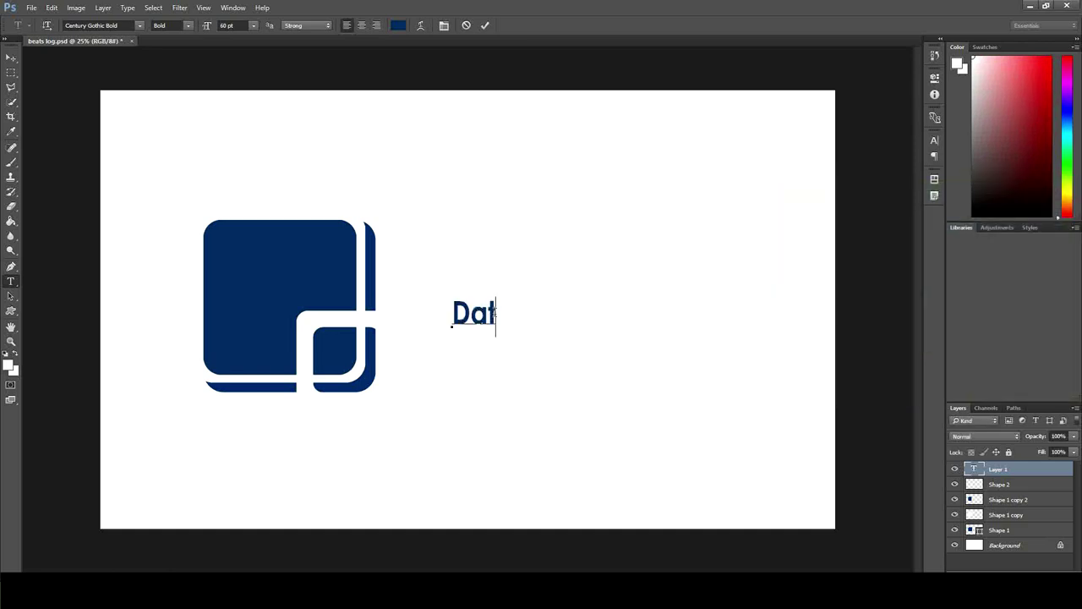
{"action": "type", "text": "aminr"}
{"action": "left_click", "coordinate": [13, 57]}
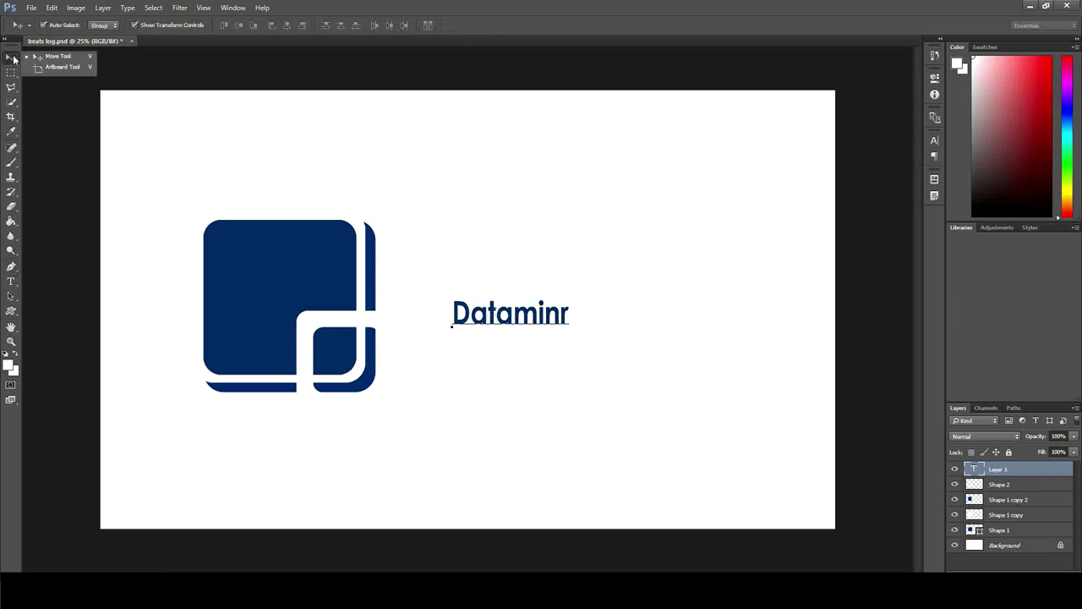
{"action": "key", "text": "ctrl+t"}
Scale the Dataminr text up to about 379% and place it just right of the icon
{"action": "left_click_drag", "start_coordinate": [569, 332], "coordinate": [670, 365]}
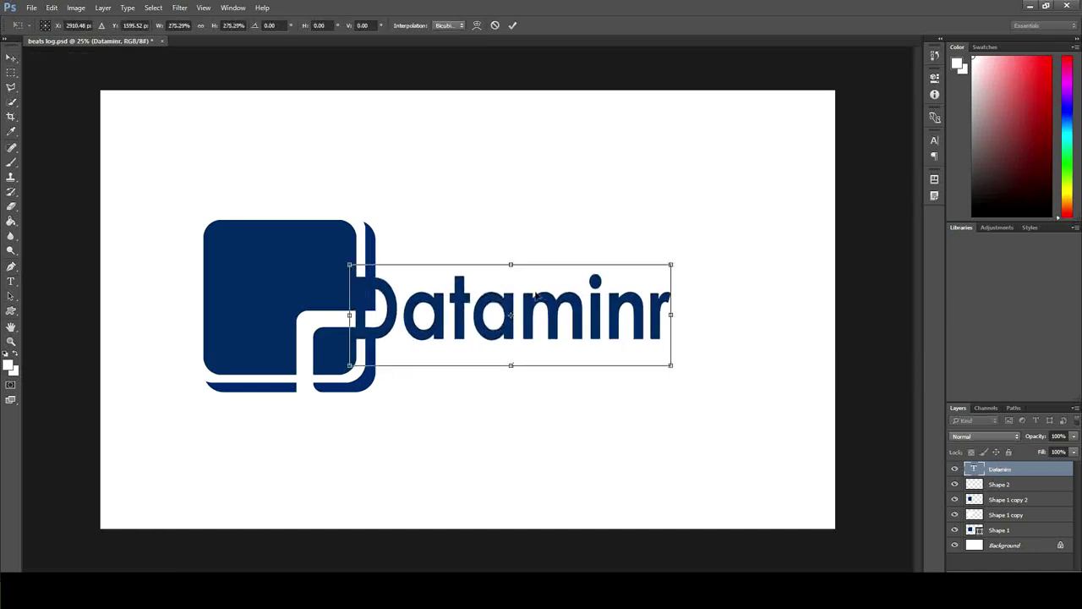
{"action": "left_click_drag", "start_coordinate": [538, 297], "coordinate": [597, 289]}
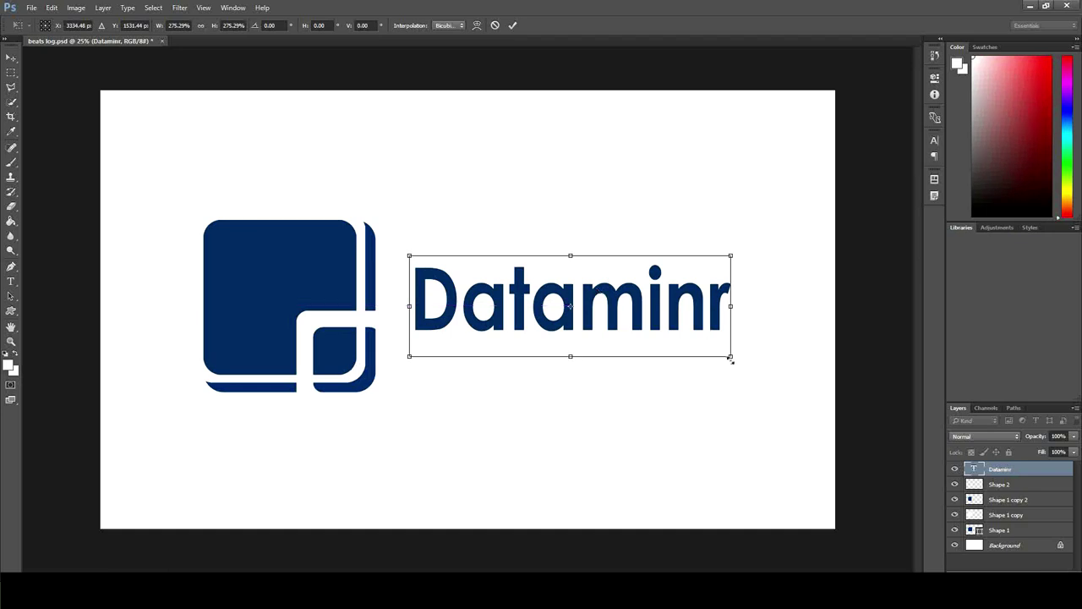
{"action": "left_click_drag", "start_coordinate": [730, 358], "coordinate": [785, 391]}
{"action": "left_click_drag", "start_coordinate": [655, 327], "coordinate": [687, 330]}
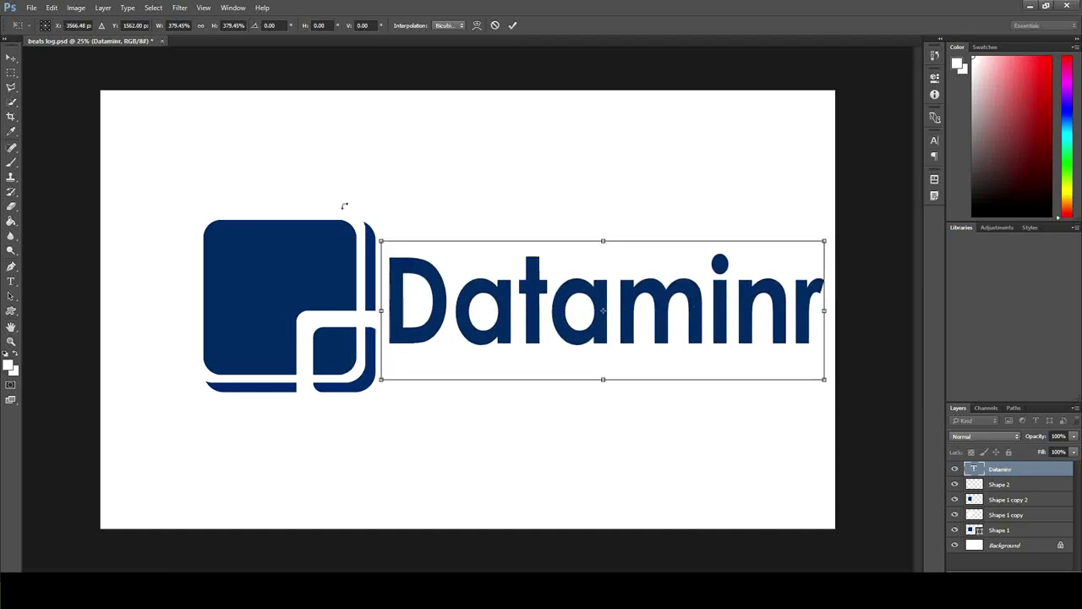
{"action": "left_click", "coordinate": [11, 57]}
{"action": "left_click", "coordinate": [486, 227]}
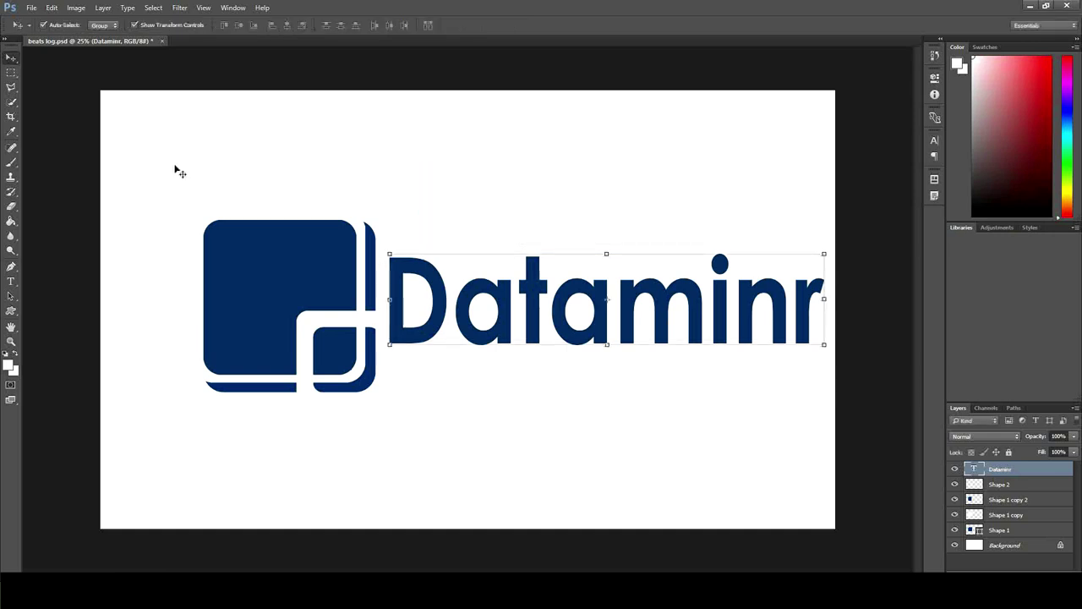
Shift the combined icon and text left and slightly down to centre the logo, then deselect
{"action": "left_click_drag", "start_coordinate": [175, 166], "coordinate": [860, 372]}
{"action": "left_click_drag", "start_coordinate": [751, 326], "coordinate": [707, 337]}
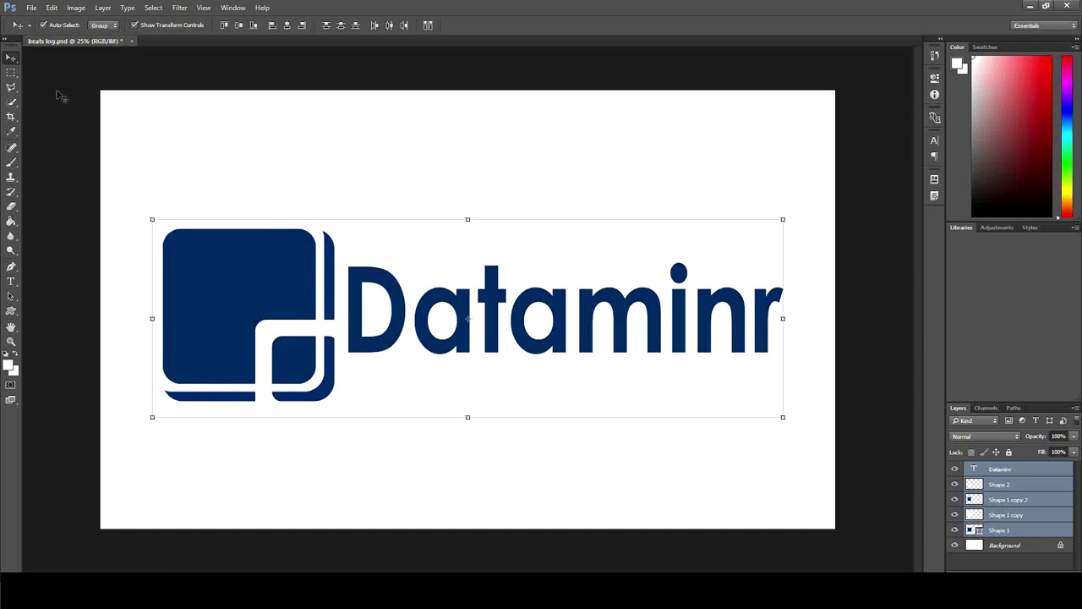
{"action": "left_click", "coordinate": [309, 121]}
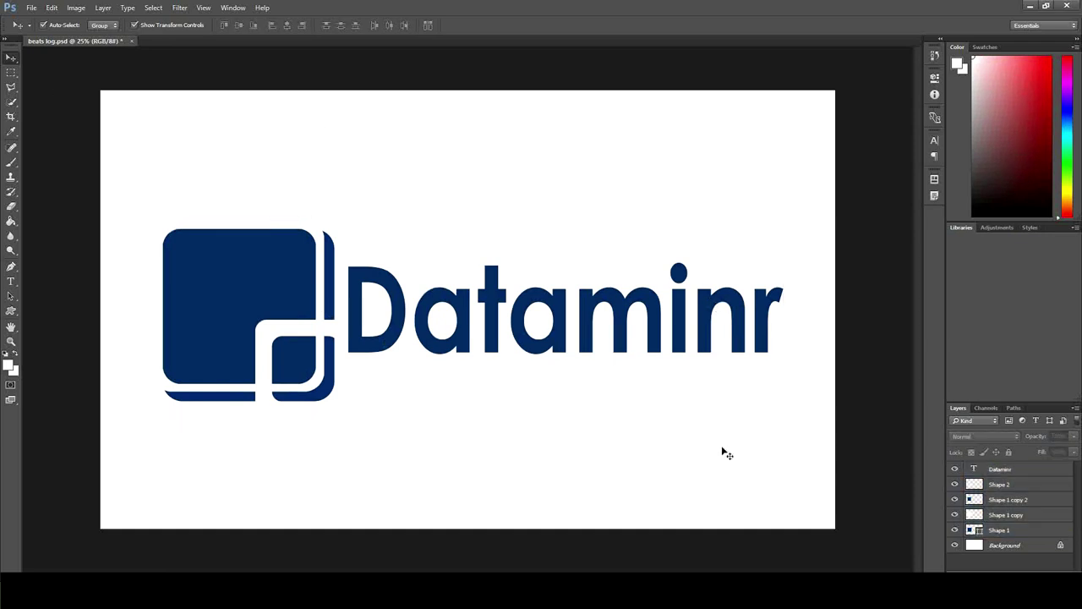